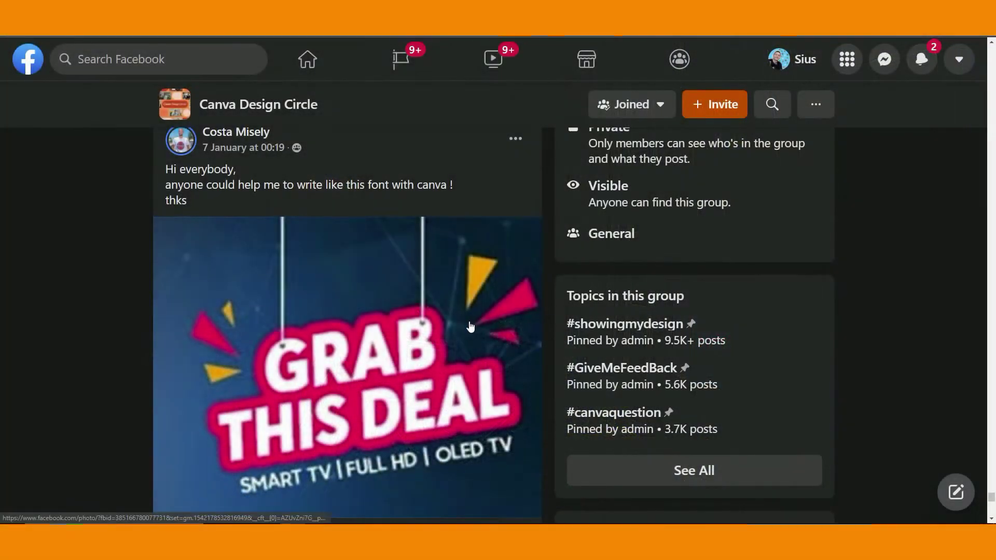
Dismiss the Rakuten cash-back popup with 'Remind me later' to reveal the Grab This Deal design.
scroll(454, 330, "down", 1)
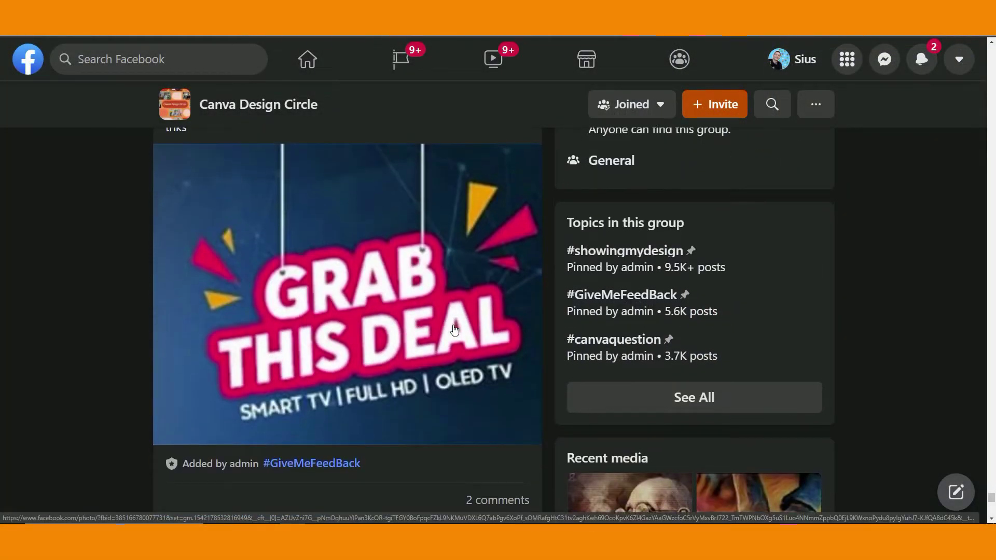
scroll(454, 330, "up", 1)
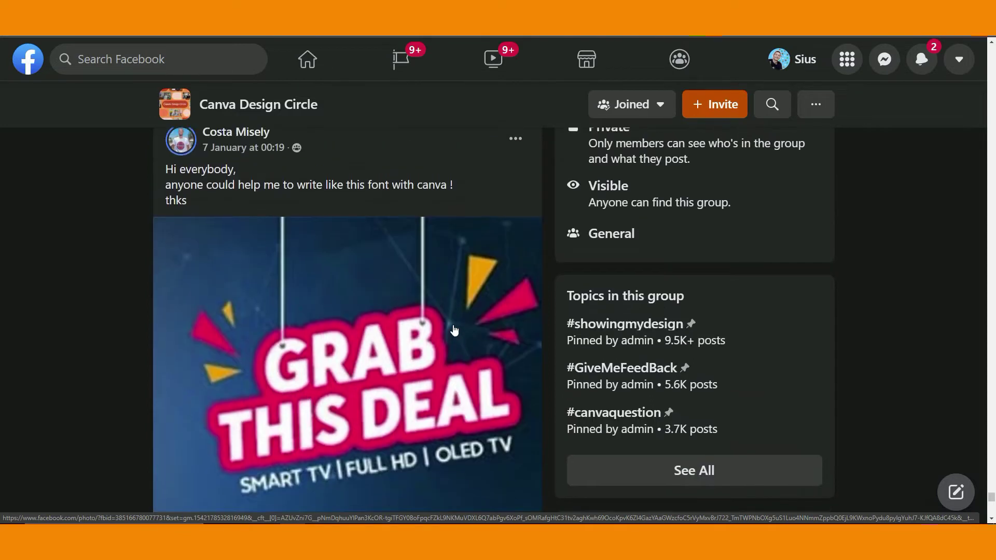
scroll(249, 185, "up", 1)
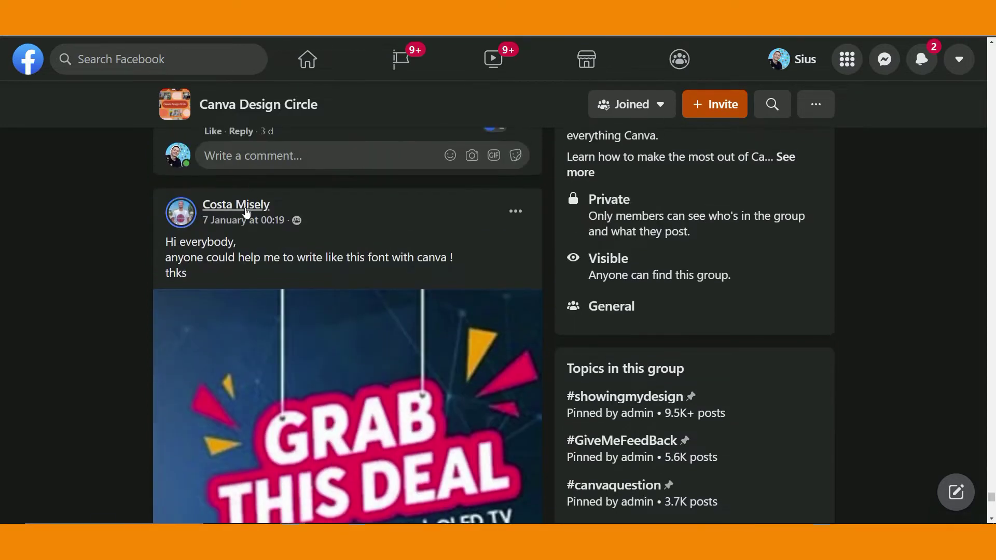
mouse_move(247, 212)
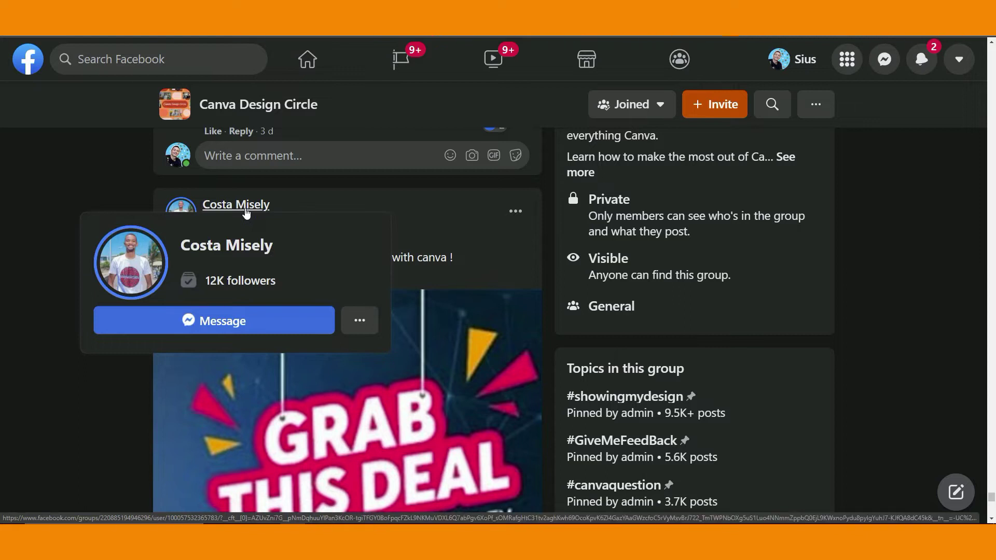
scroll(472, 186, "down", 1)
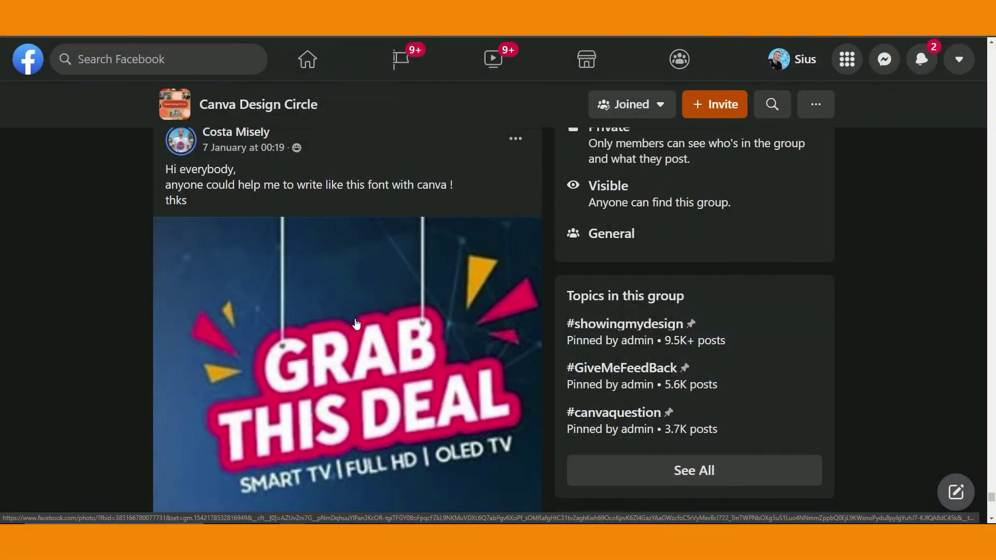
scroll(362, 368, "down", 6)
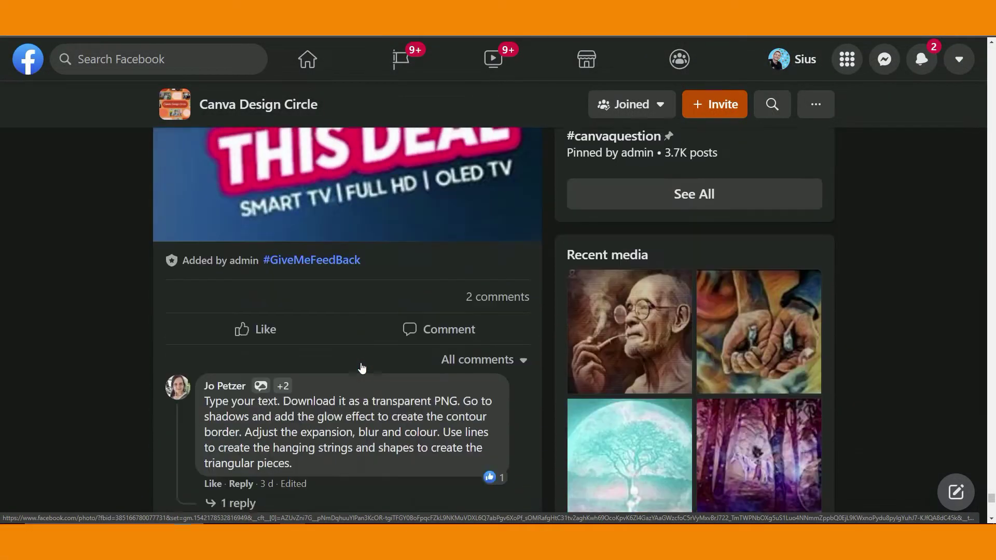
scroll(362, 365, "up", 8)
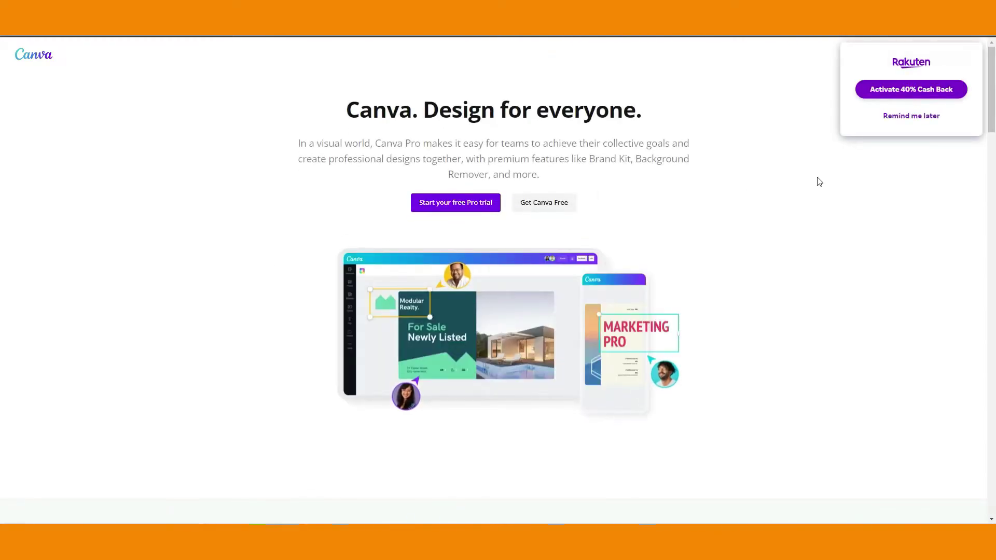
left_click(914, 117)
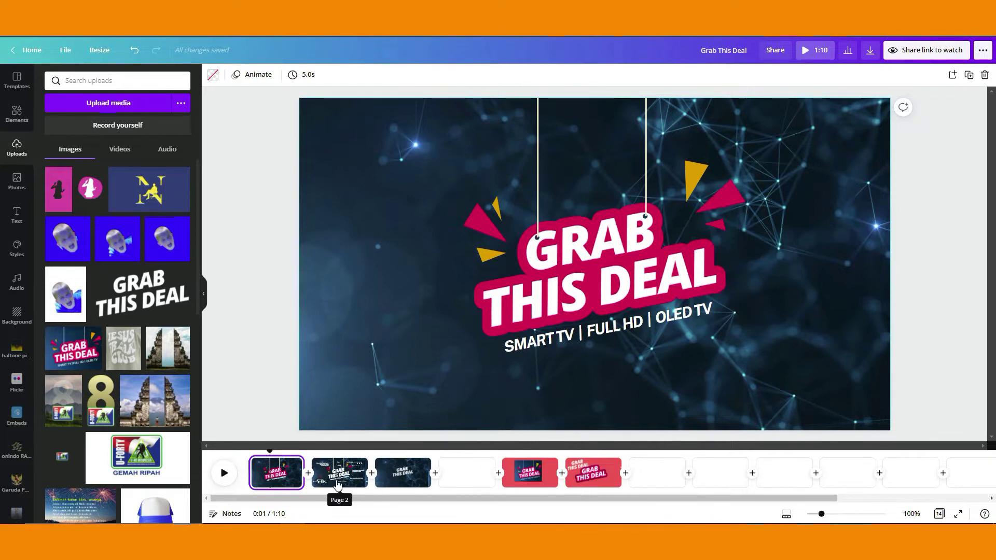
Switch to page 2 and select its 'Public sans bold' font annotation.
left_click(339, 473)
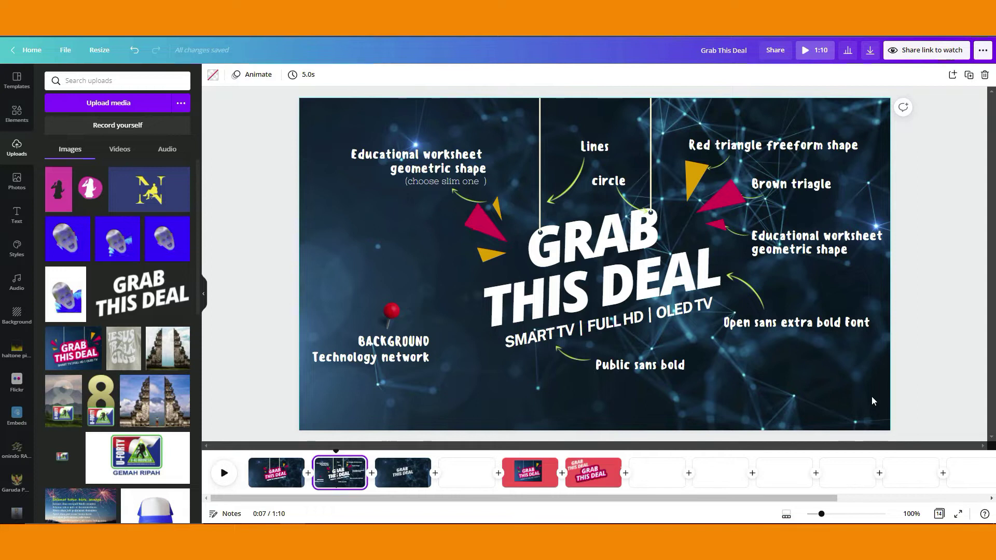
left_click(664, 366)
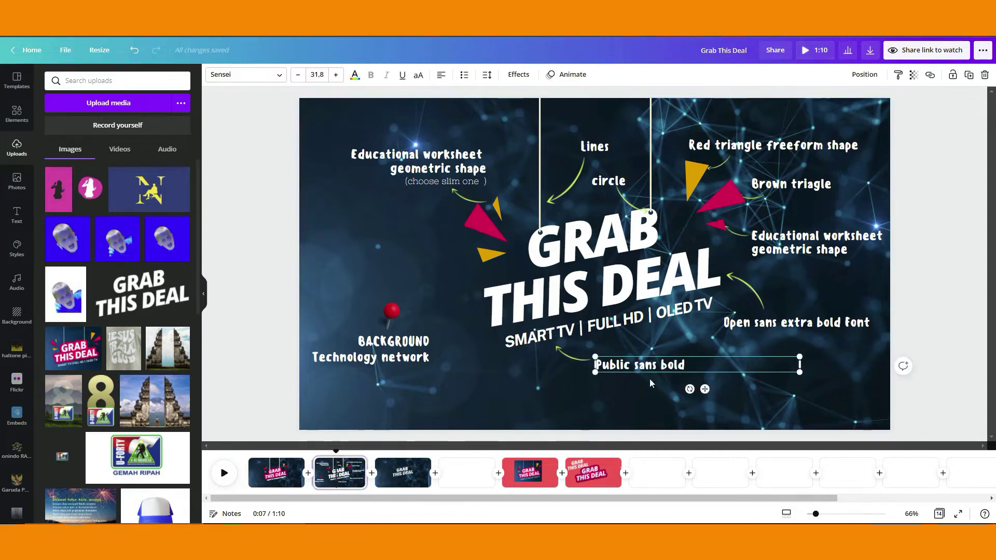
left_click(450, 161)
left_click(828, 241)
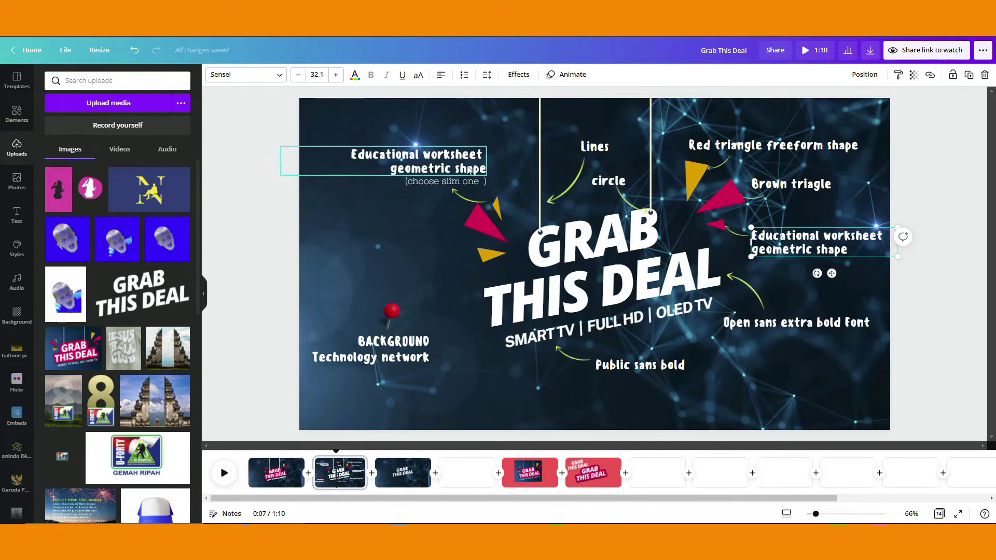
left_click(441, 163)
left_click(538, 474)
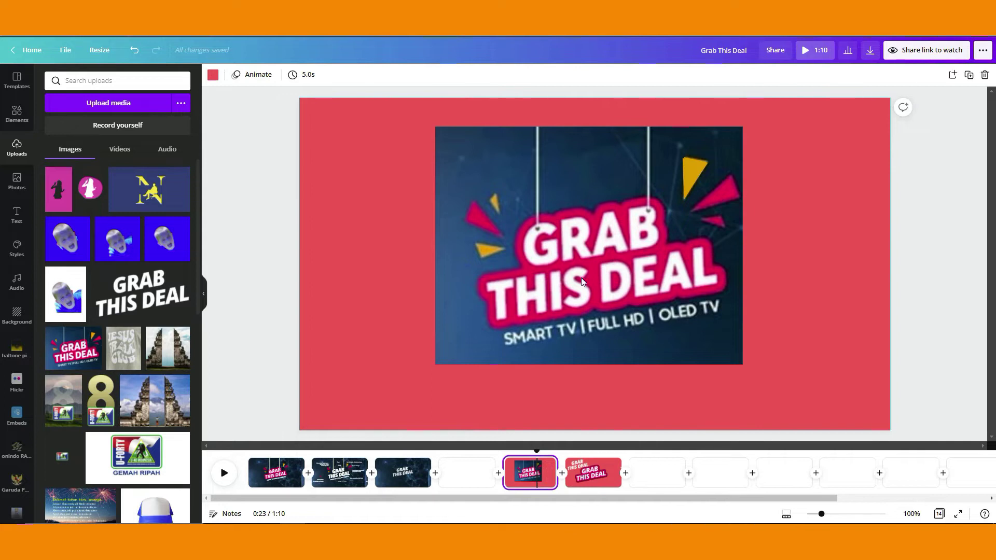
left_click(342, 478)
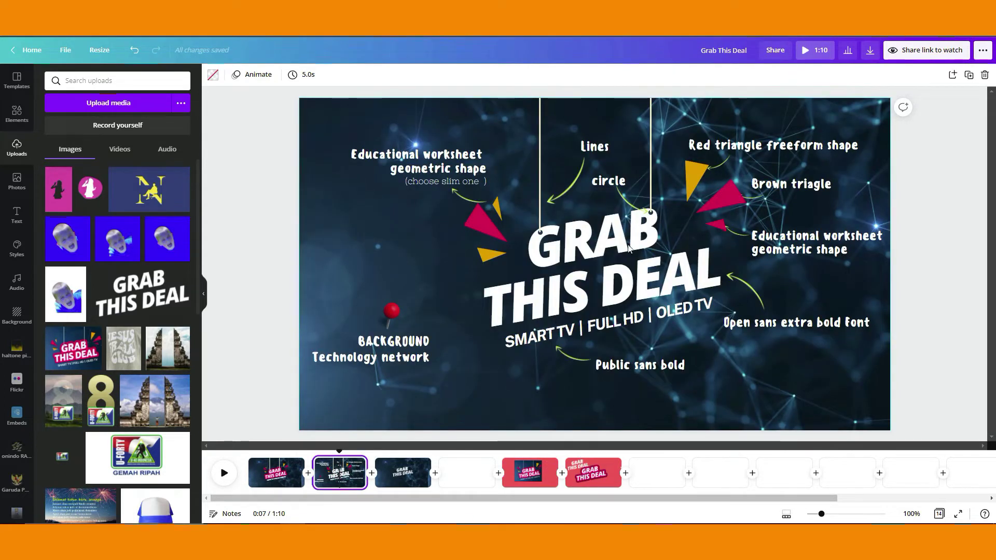
left_click(532, 482)
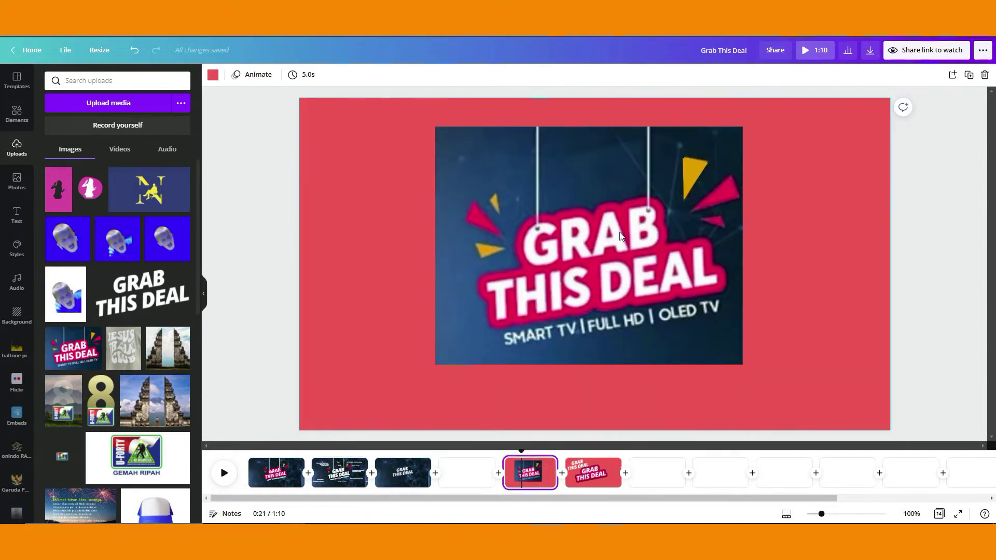
left_click(339, 473)
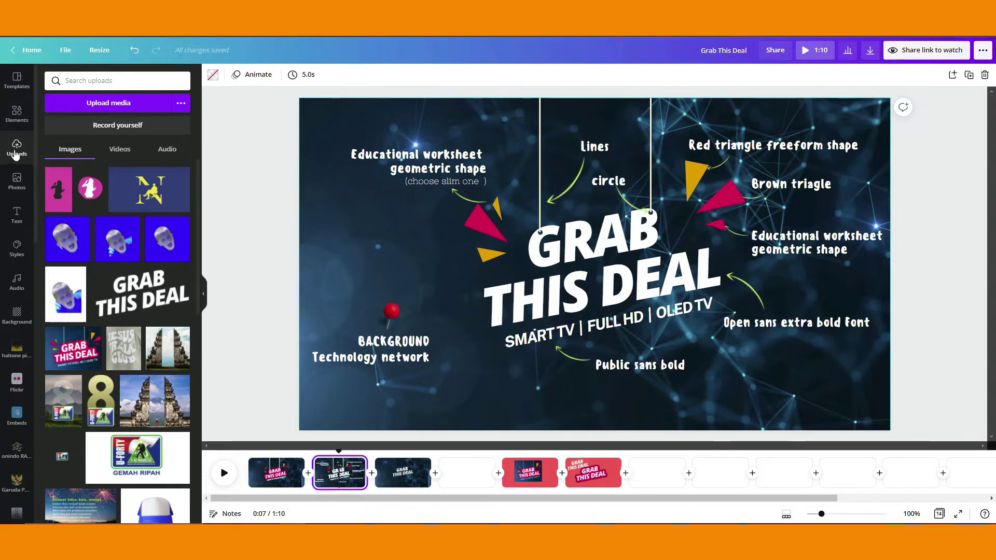
Browse technology network photo, element and text results while selecting the worksheet label, Lines label and background.
left_click(20, 183)
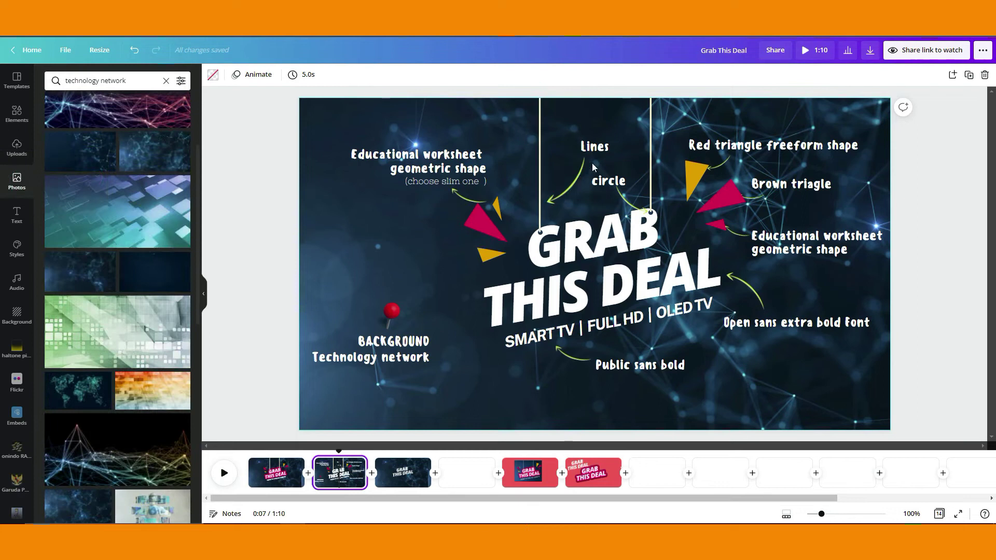
left_click(457, 167)
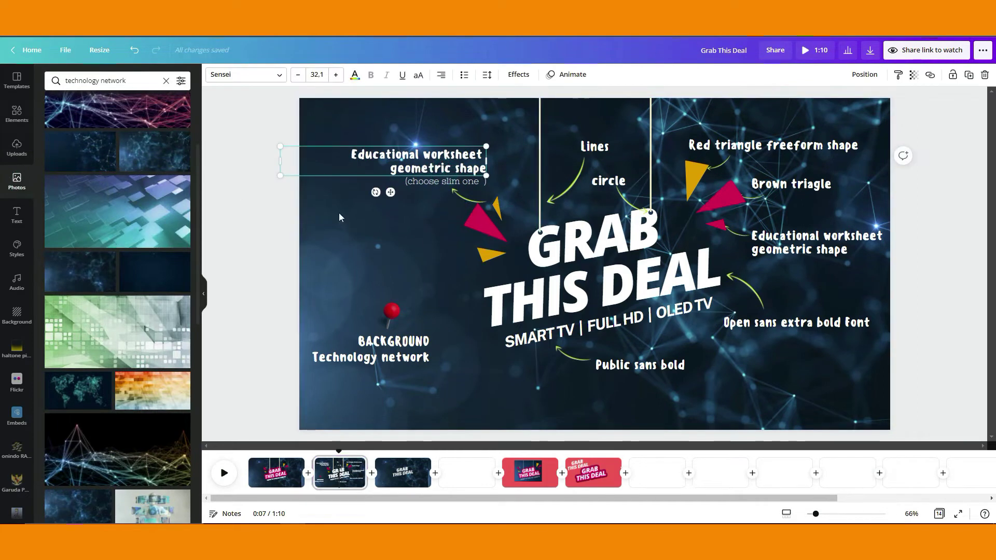
left_click(16, 113)
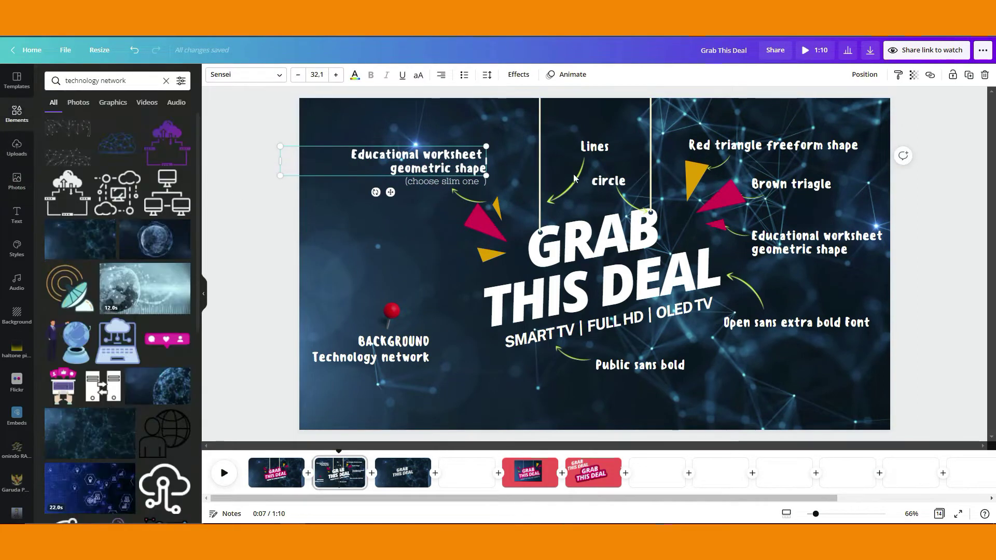
left_click(595, 148)
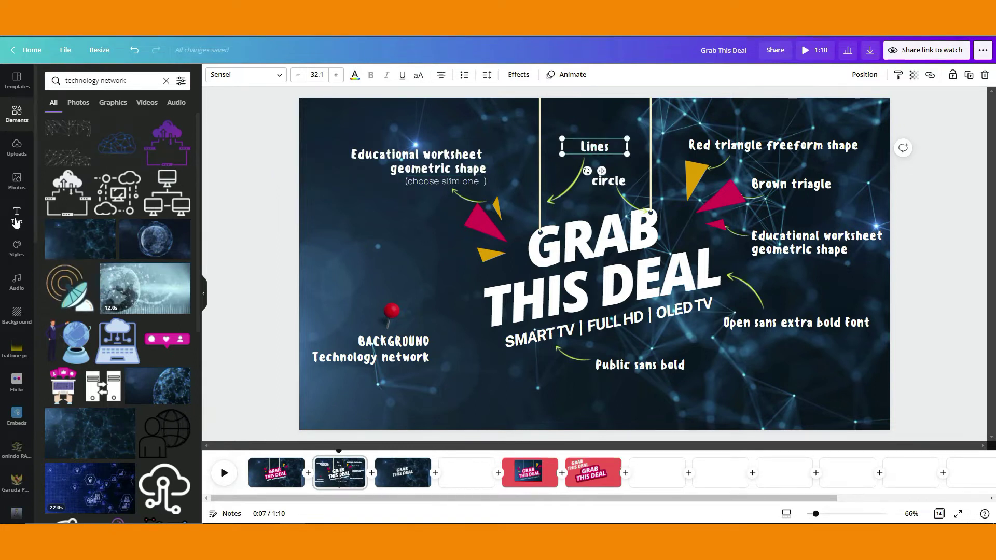
left_click(17, 215)
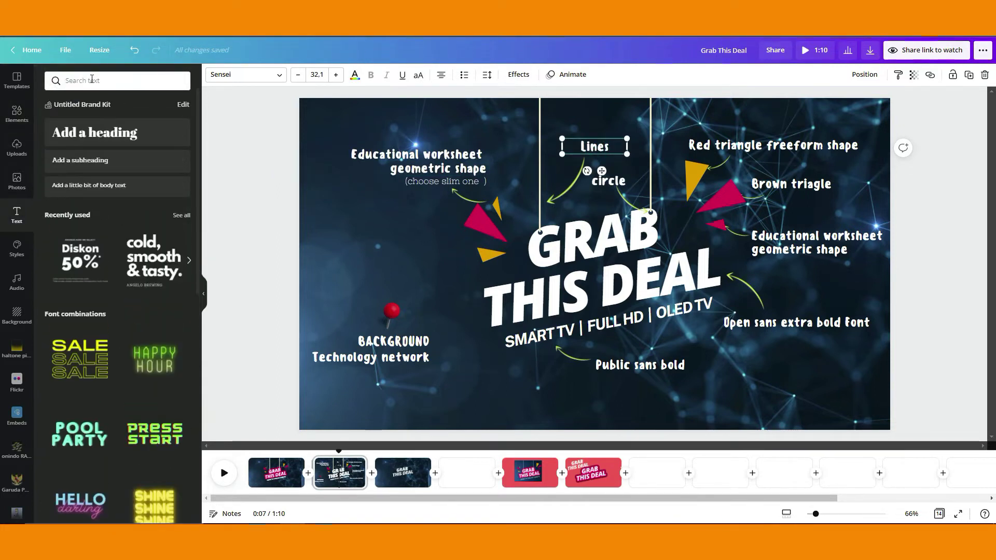
left_click(92, 79)
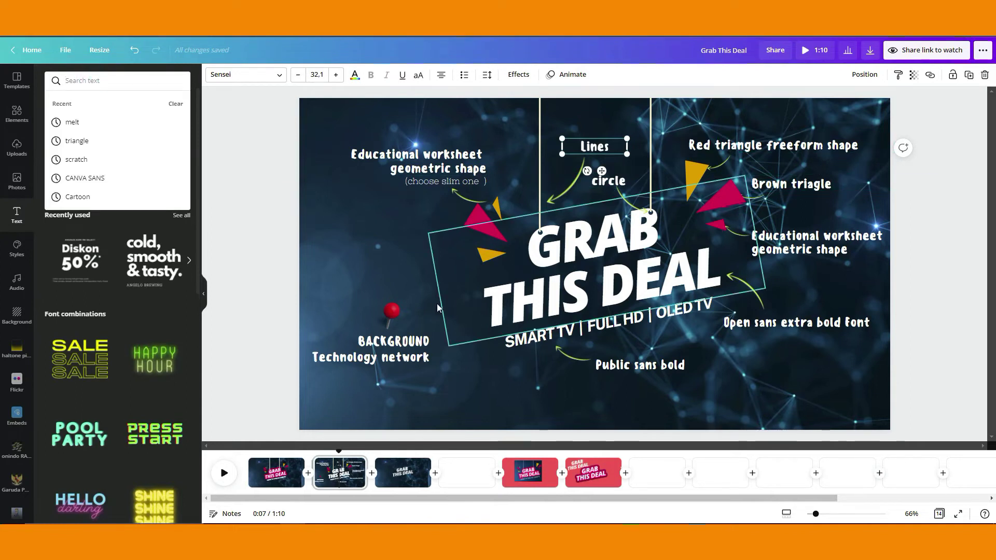
left_click(410, 258)
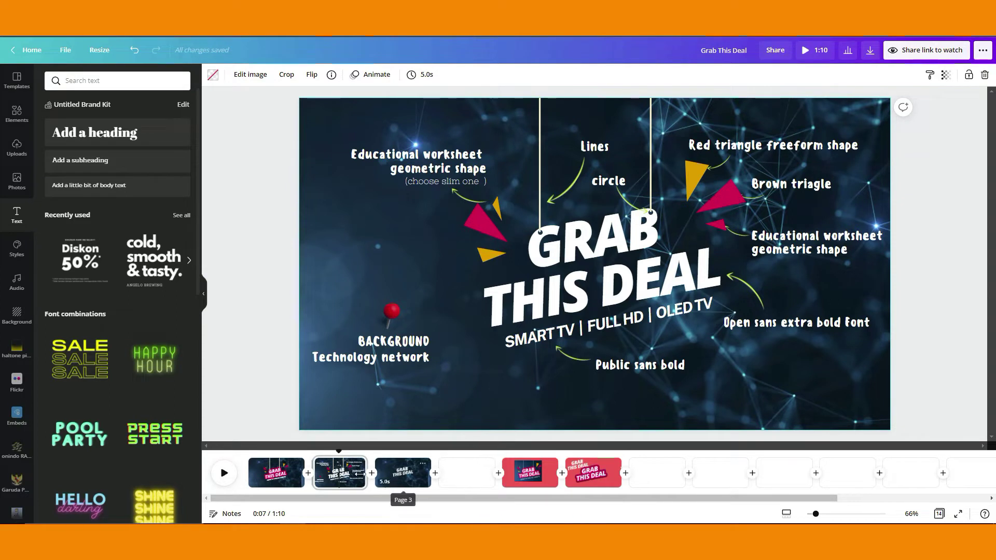
Select the two hanging lines and the GRAB THIS DEAL text group, then clear the technology network search.
left_click(541, 147)
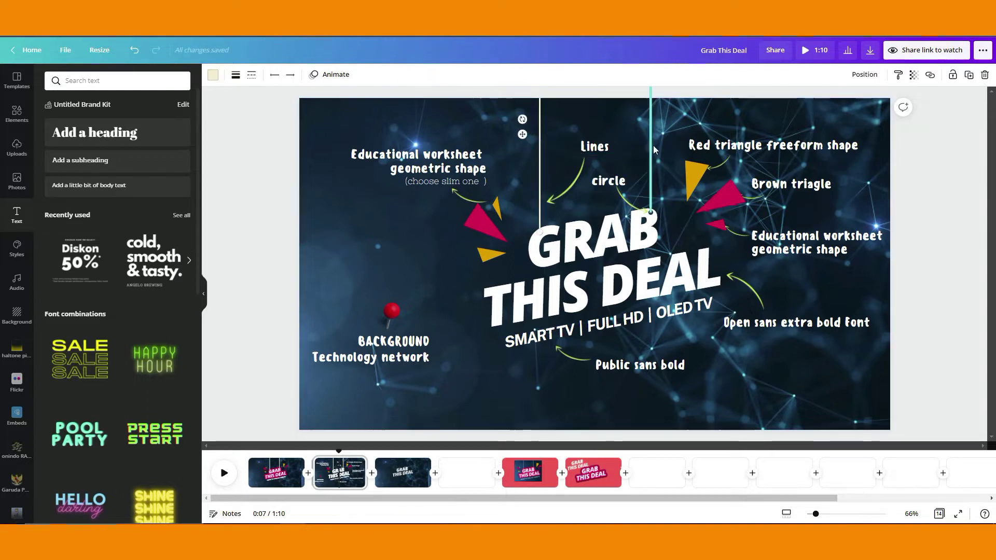
left_click(652, 149)
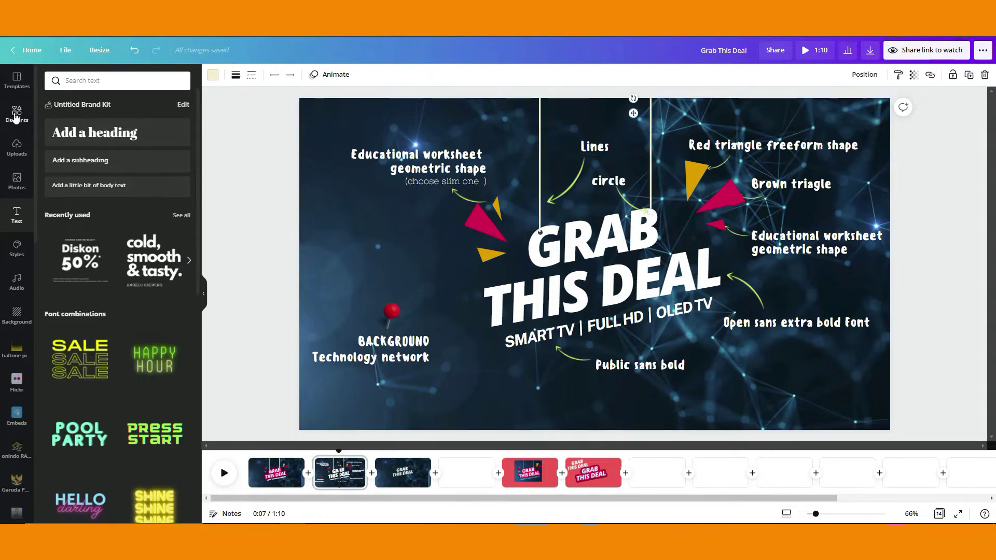
left_click(16, 113)
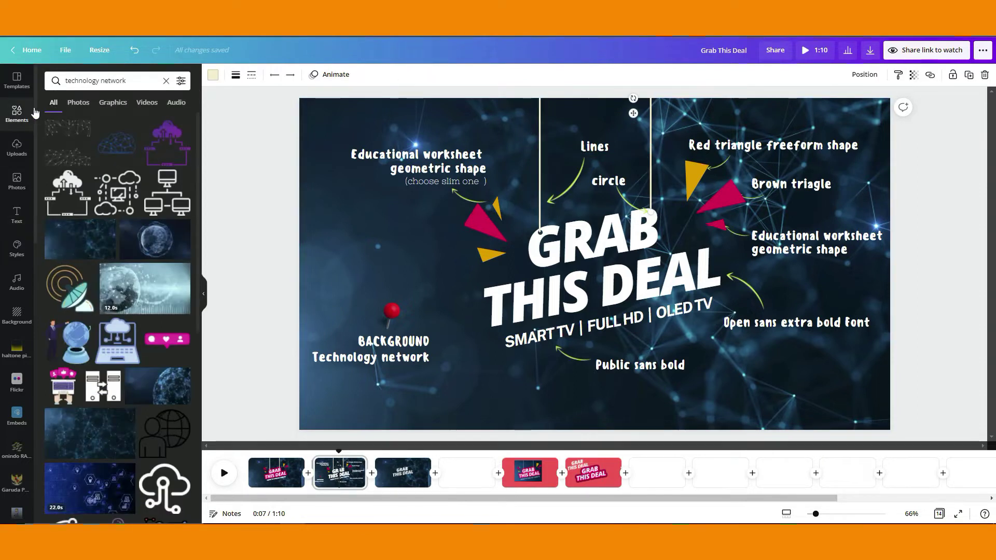
left_click(649, 216)
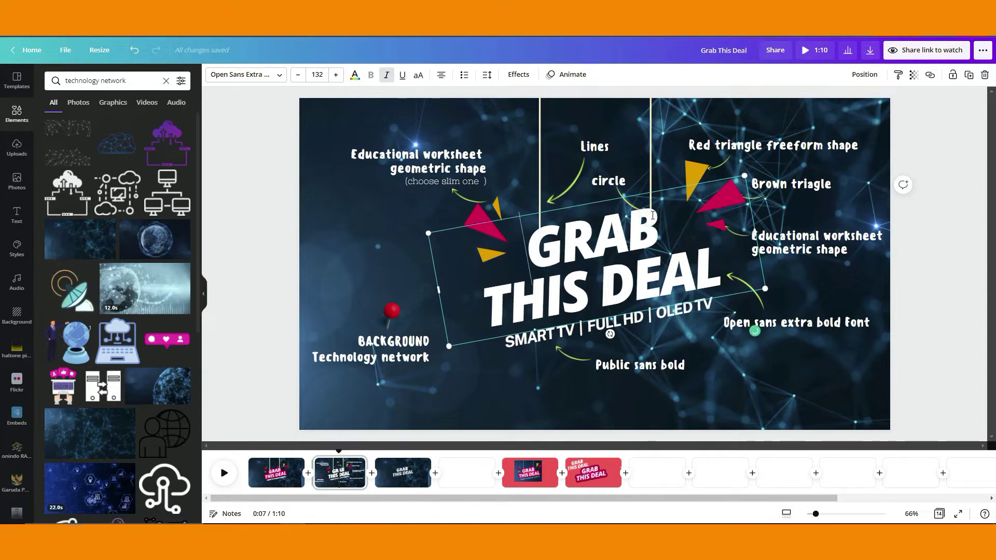
left_click(643, 222)
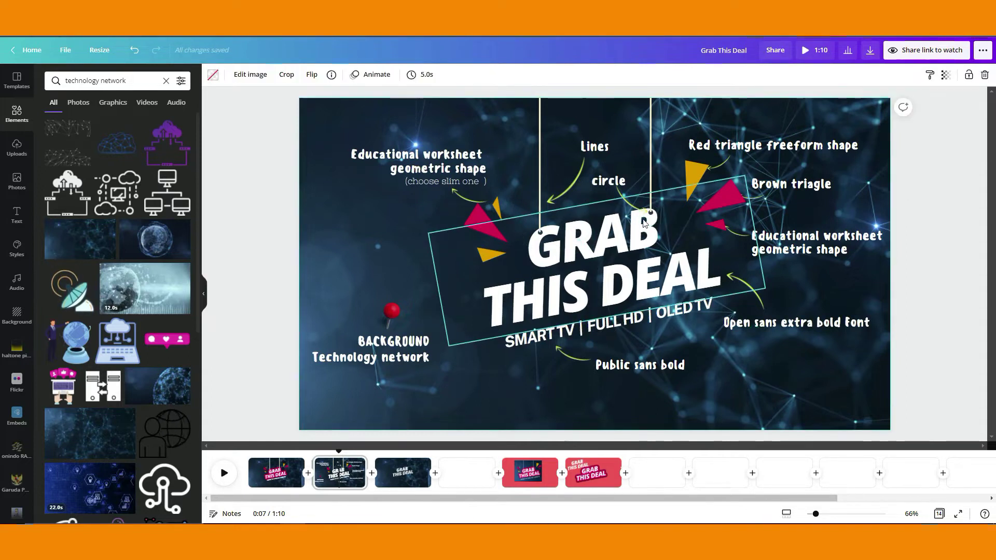
left_click(652, 220)
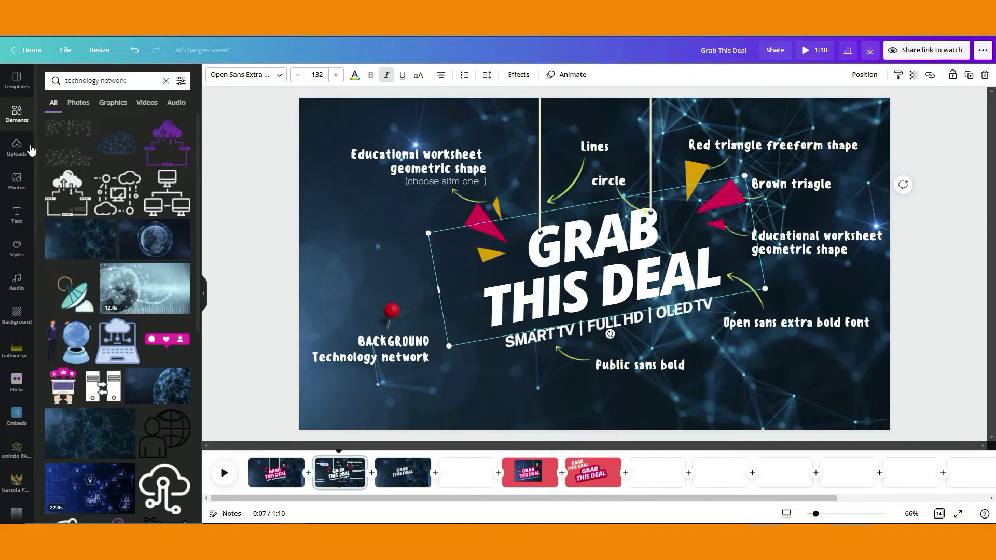
left_click(166, 81)
left_click(104, 83)
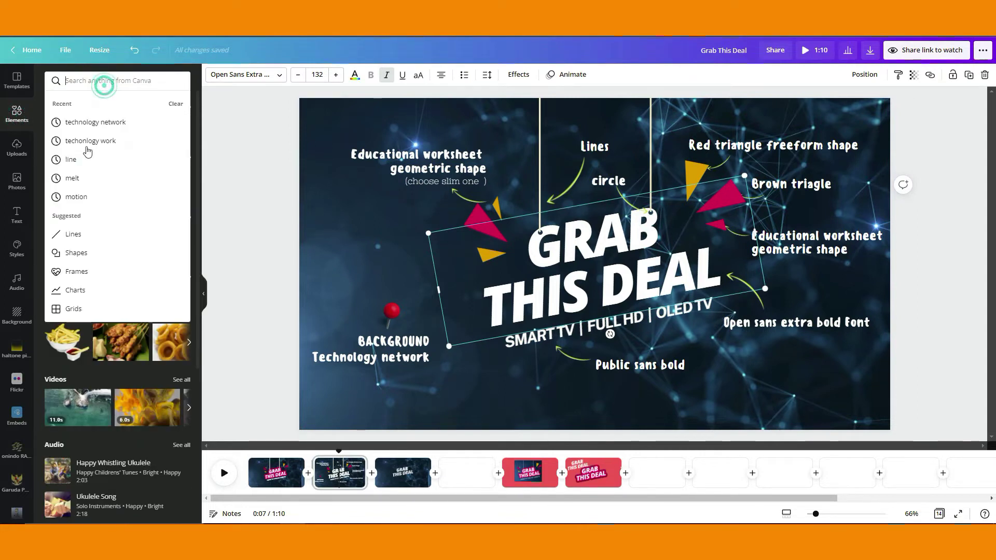
left_click(260, 129)
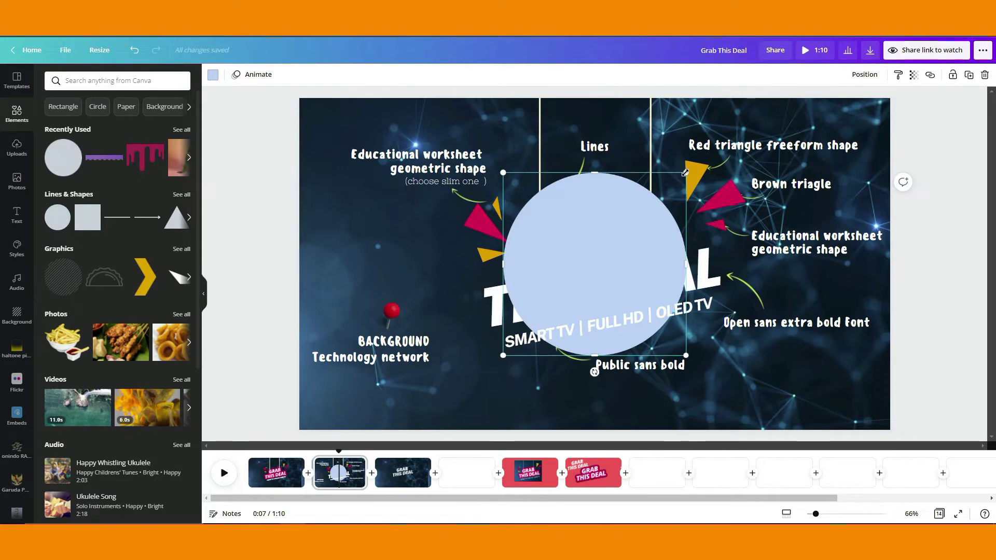
left_click_drag(685, 173, 648, 210)
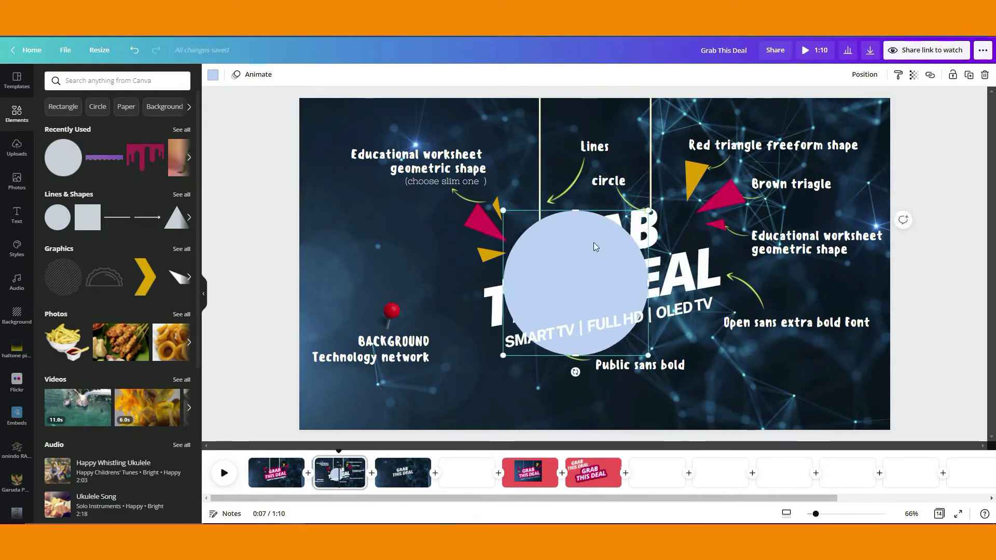
left_click_drag(596, 247, 347, 228)
key("Delete")
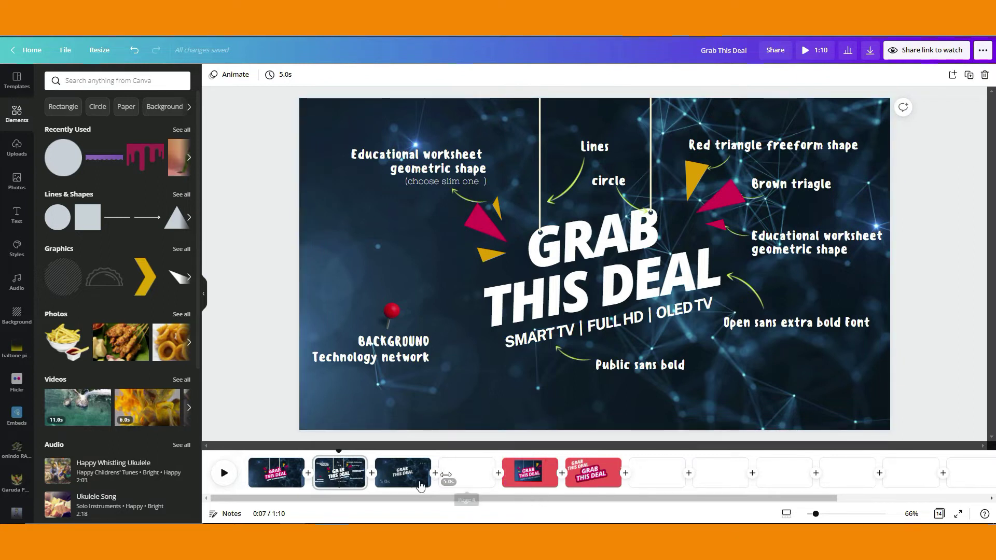
Compare reference pages 5, 2 and 3, then settle on page 1's pink-outlined design.
left_click(525, 475)
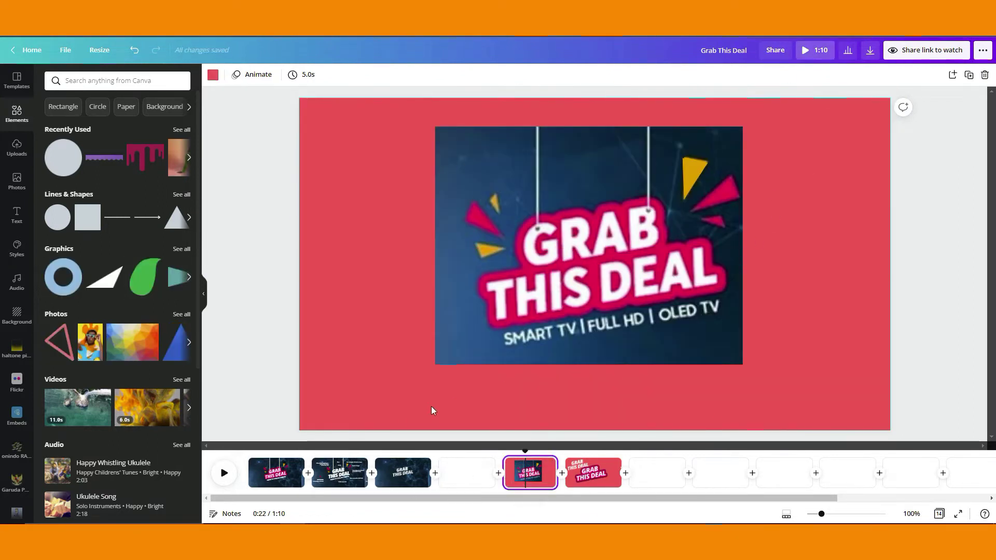
left_click(349, 472)
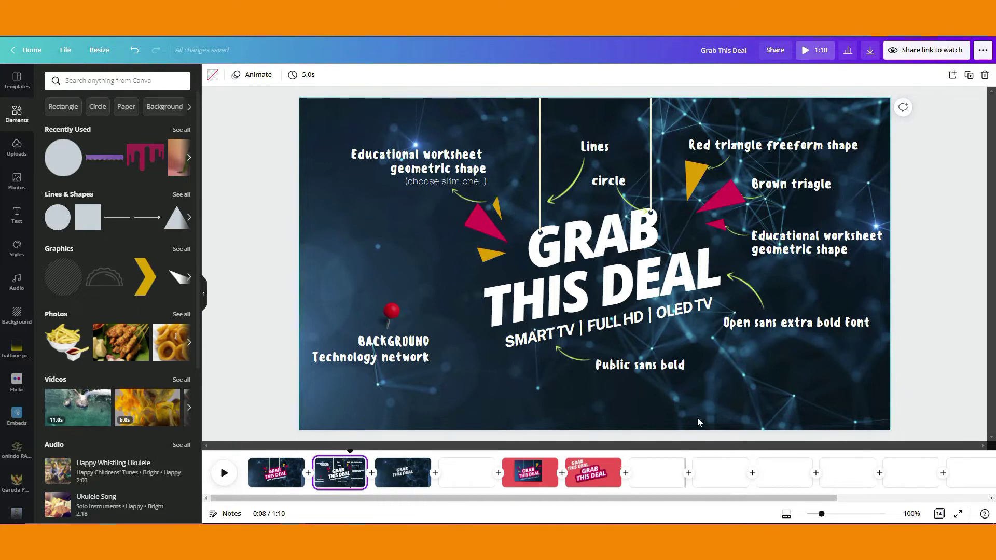
left_click(392, 478)
left_click(342, 474)
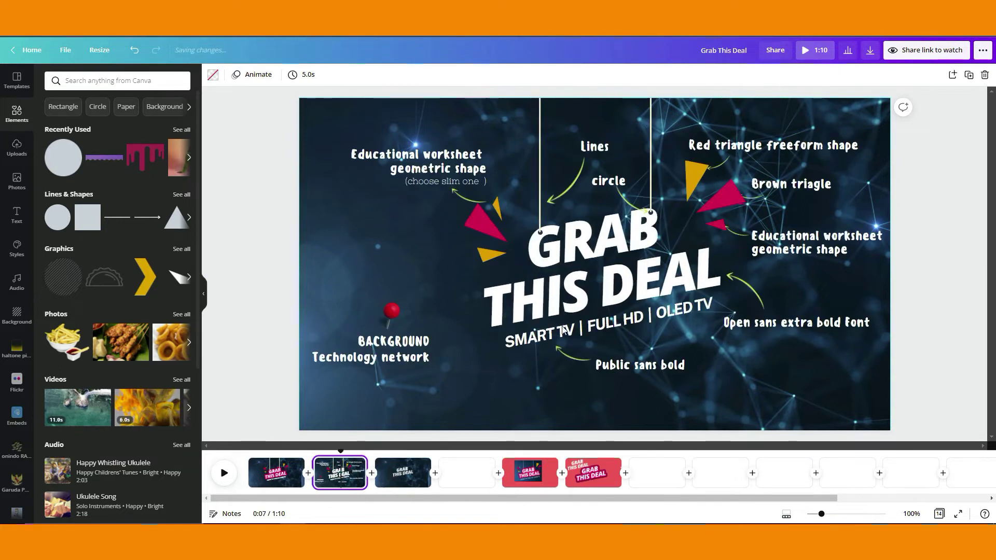
left_click(529, 473)
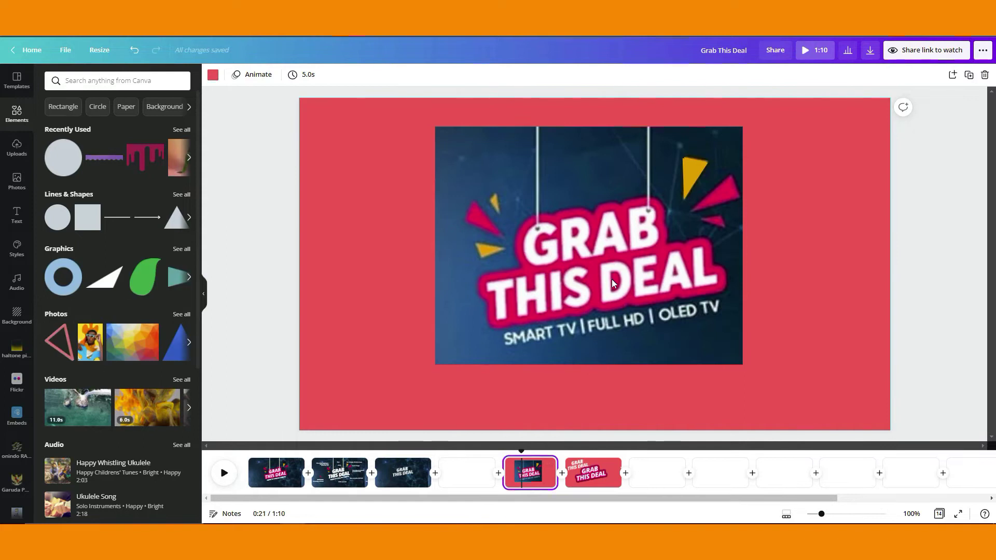
left_click(612, 279)
left_click(277, 473)
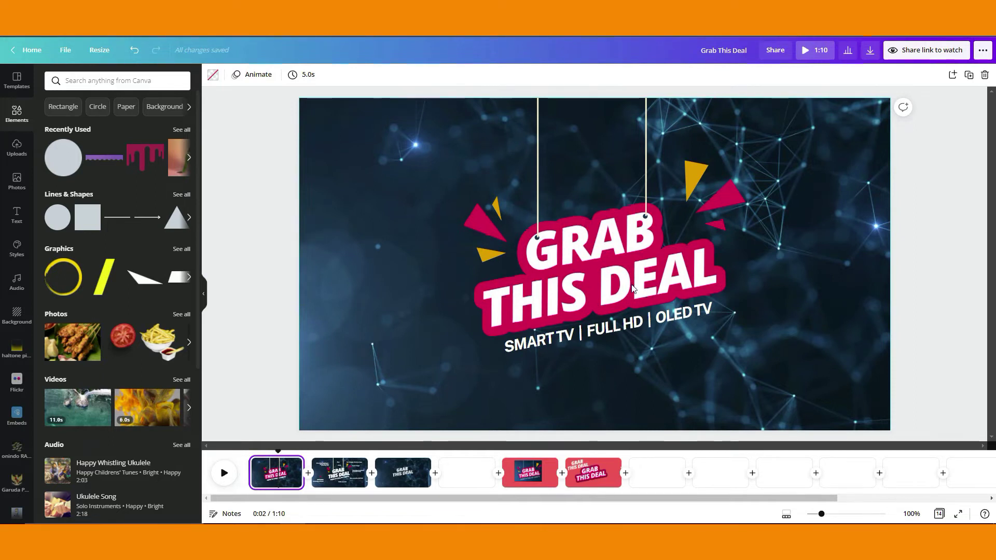
On page 3, select the GRAB THIS DEAL image and download it as a transparent-background PNG.
left_click(403, 472)
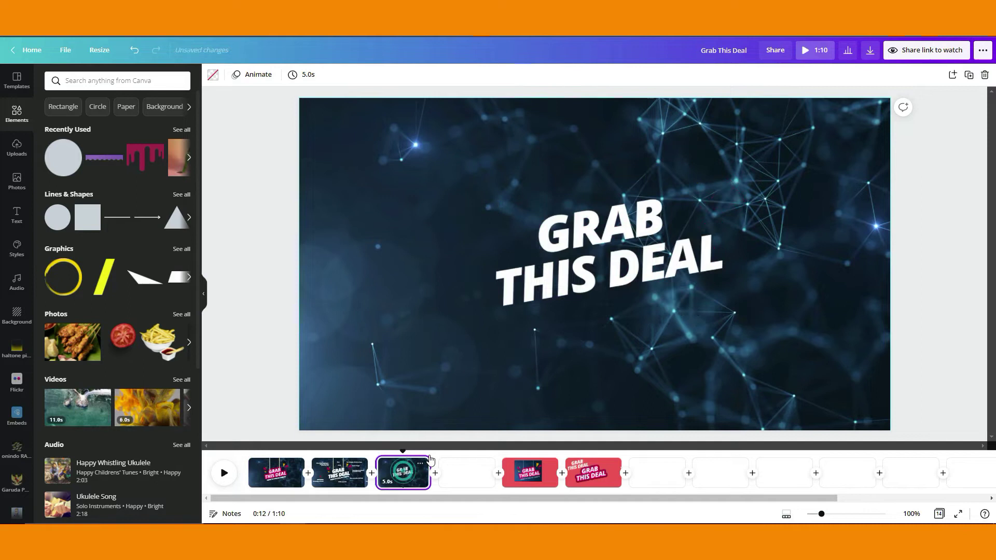
left_click(583, 284)
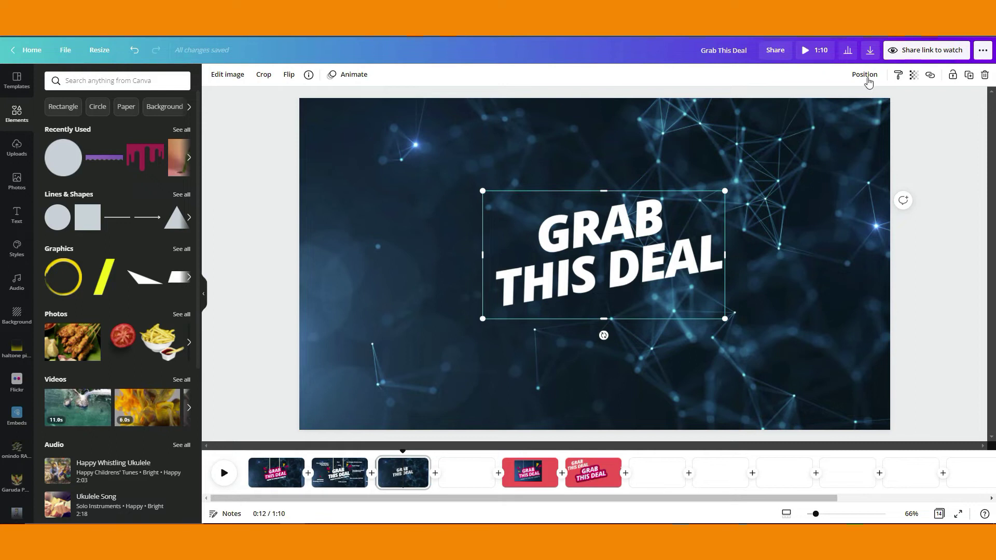
left_click(870, 50)
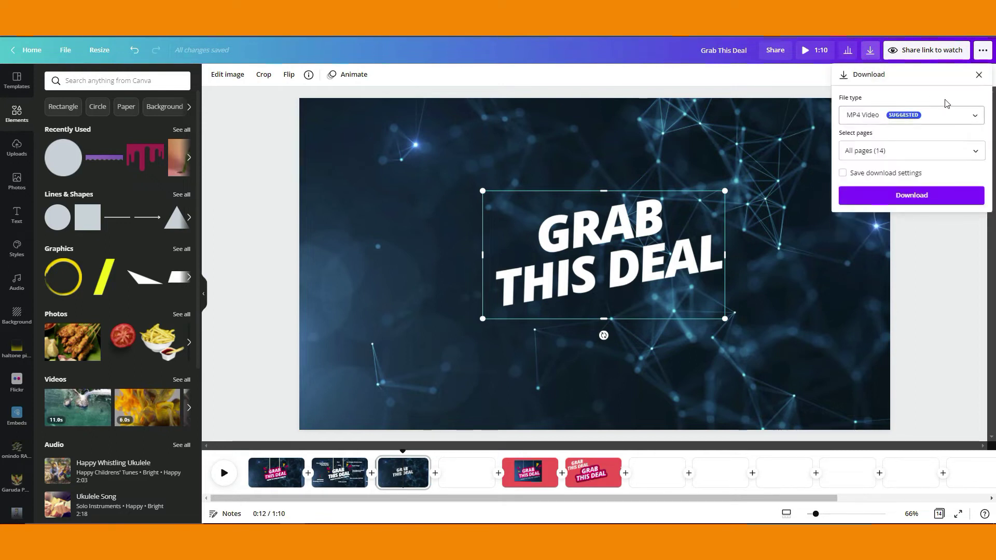
left_click(966, 116)
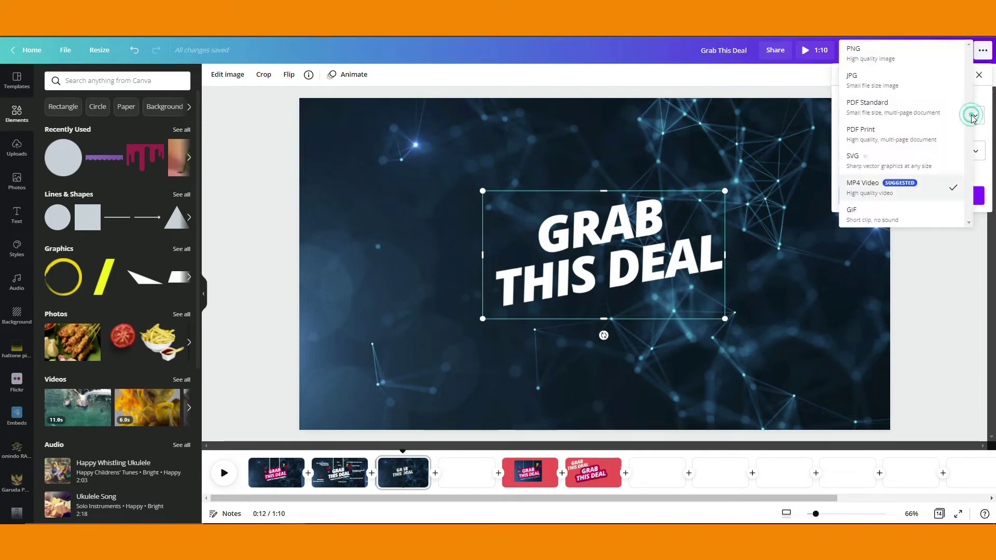
left_click(878, 57)
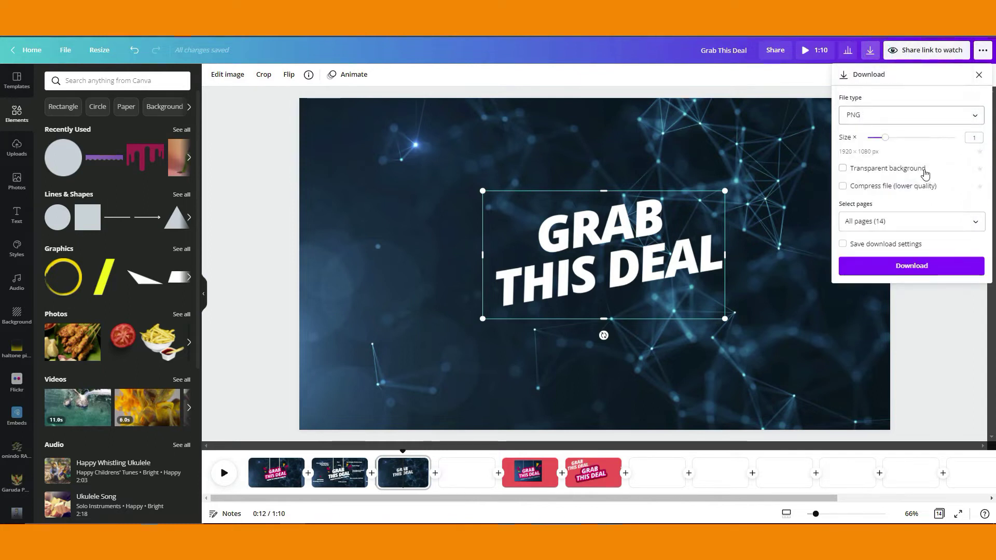
left_click(922, 172)
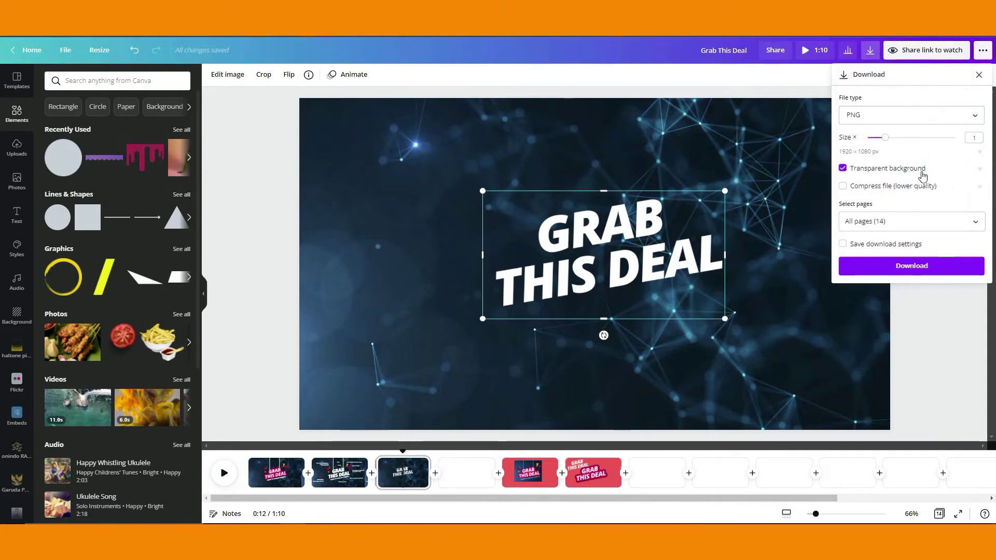
left_click(949, 272)
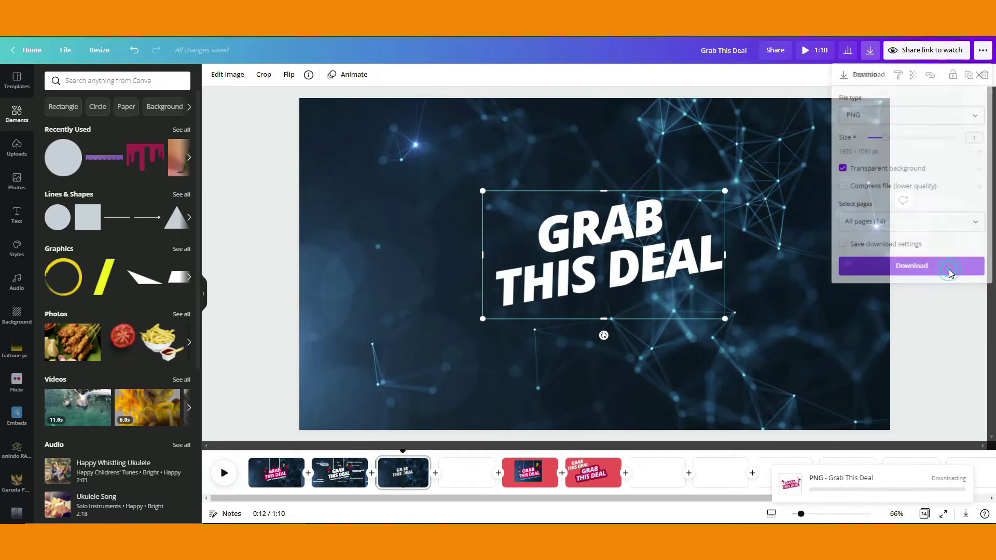
Download again as a transparent PNG, limited to Page 3 only.
left_click(870, 52)
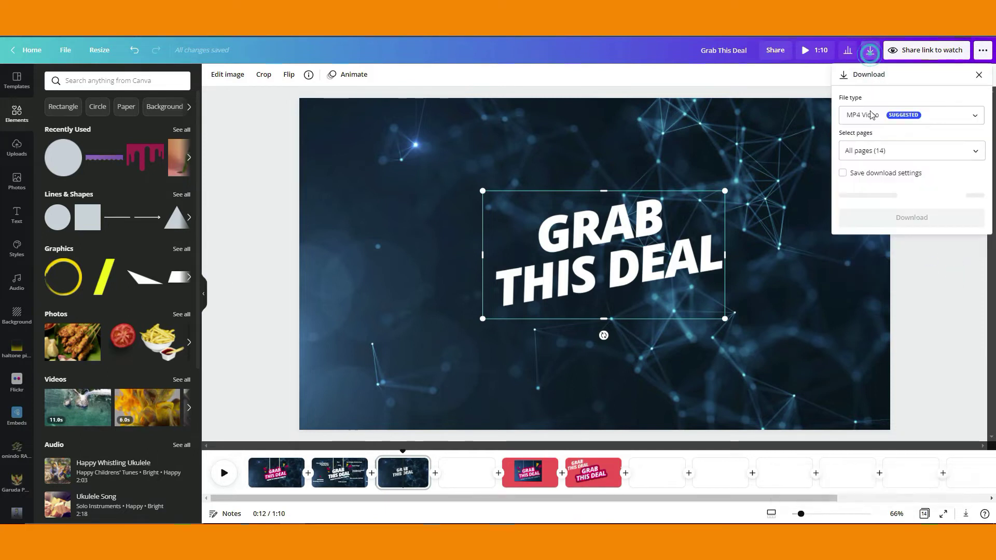
left_click(969, 115)
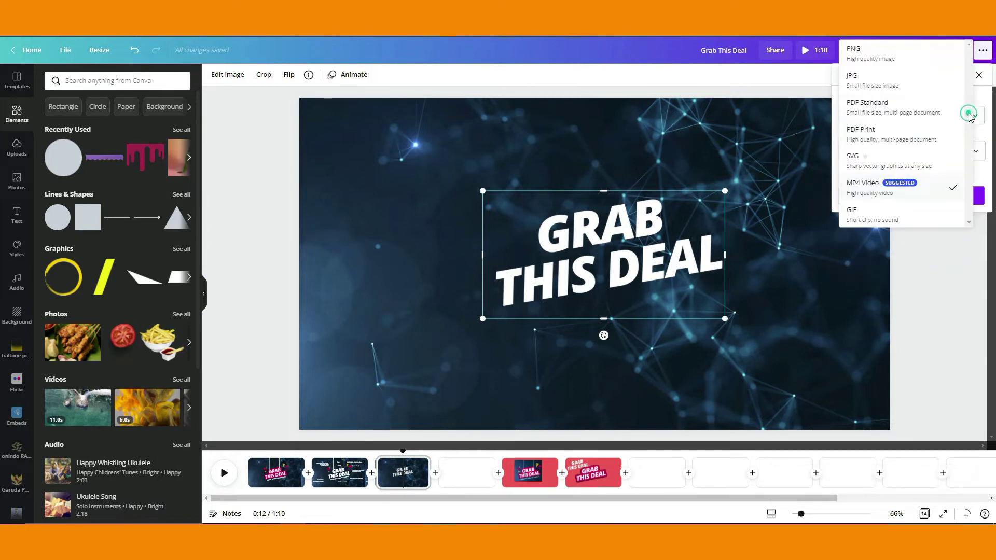
left_click(870, 54)
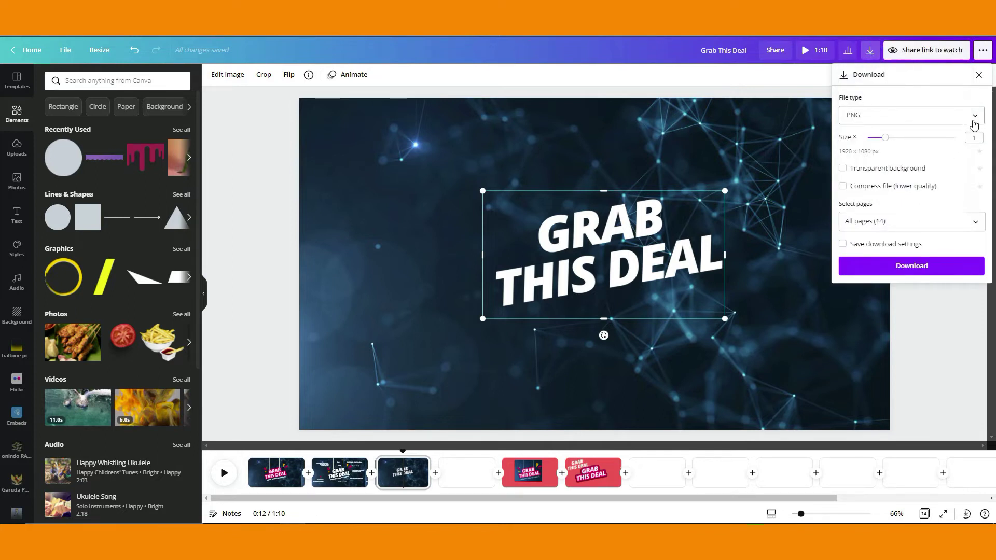
left_click(913, 170)
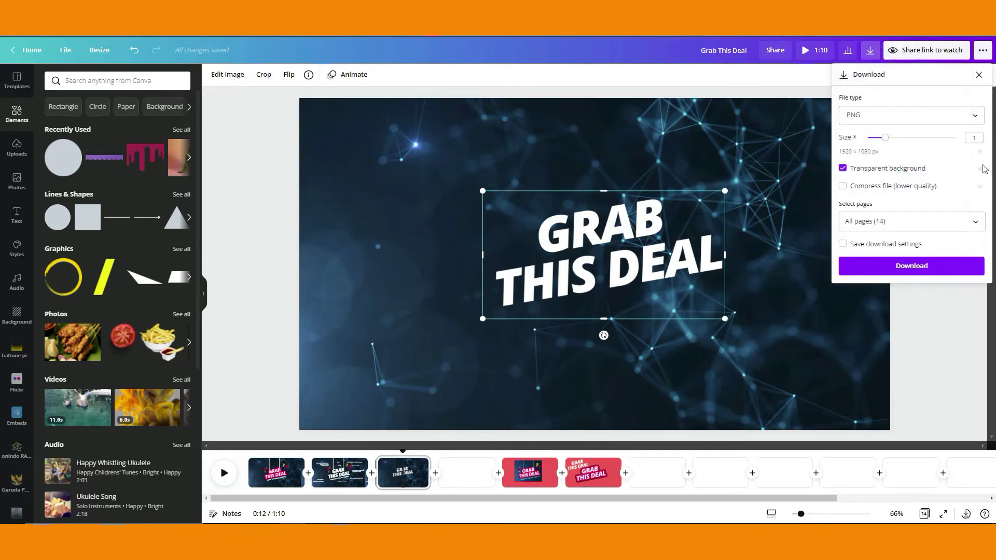
left_click(974, 222)
scroll(895, 293, "down", 1)
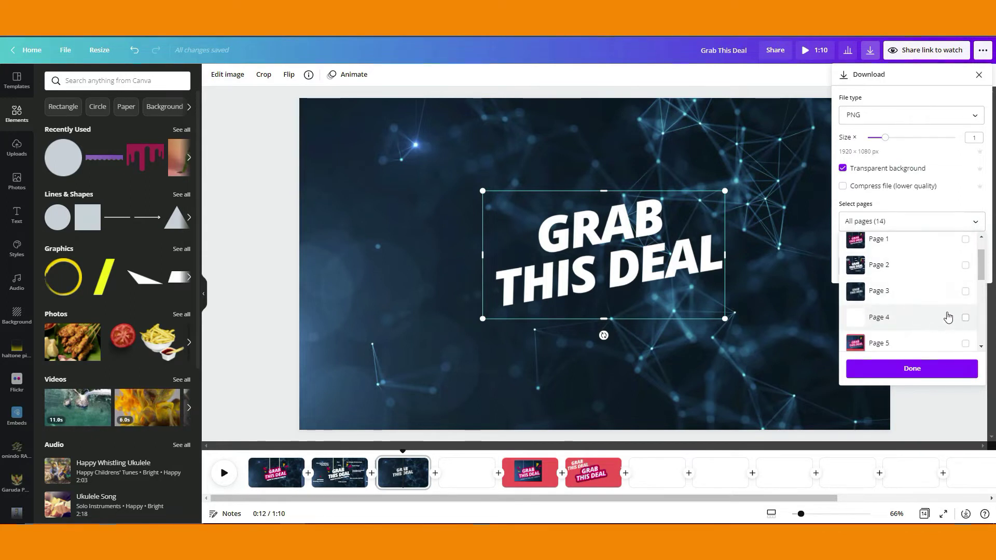
left_click(966, 291)
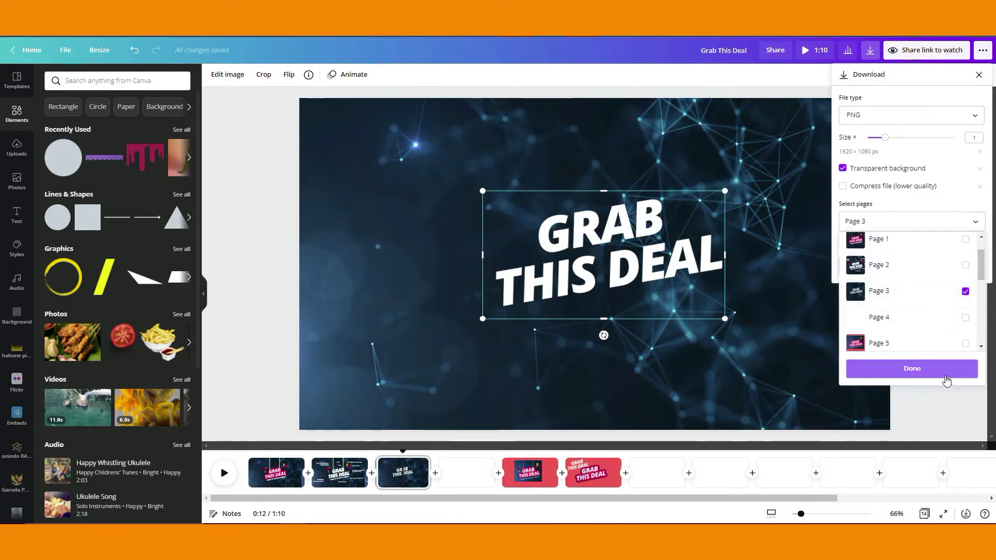
left_click(946, 379)
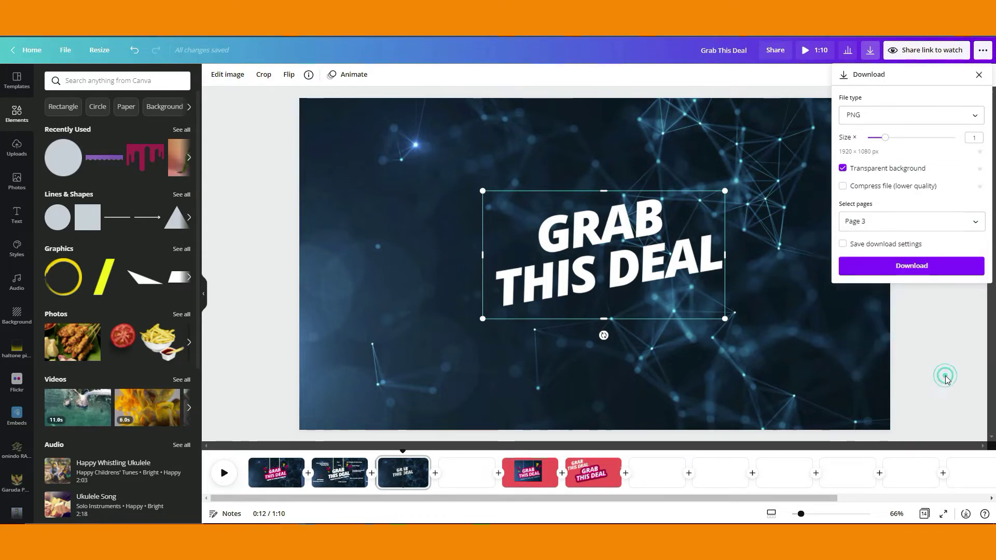
left_click(930, 270)
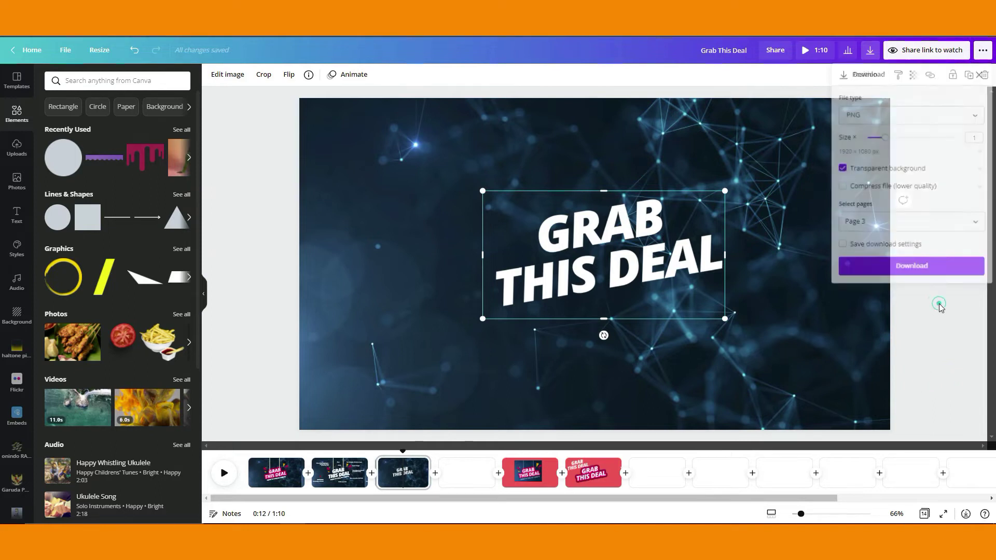
Add the GRAB THIS DEAL upload to page 3, push the extra copy off-page and centre the other.
left_click(17, 181)
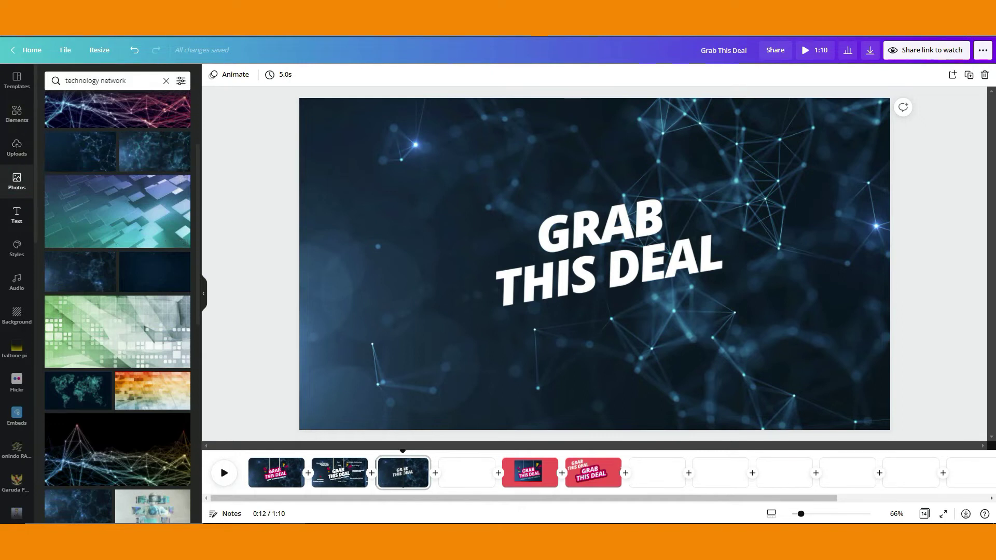
left_click(18, 150)
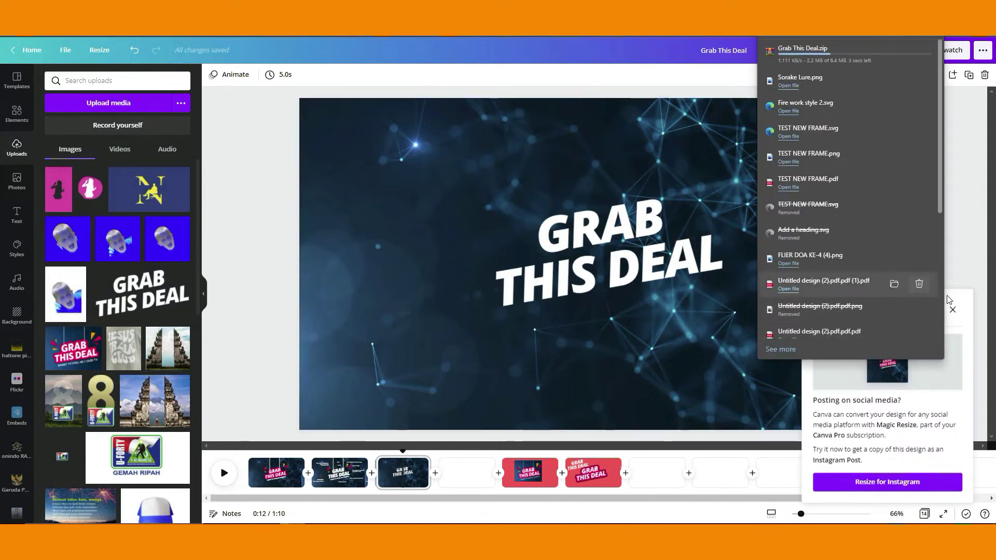
left_click(131, 303)
left_click_drag(511, 225, 367, 131)
left_click(548, 237)
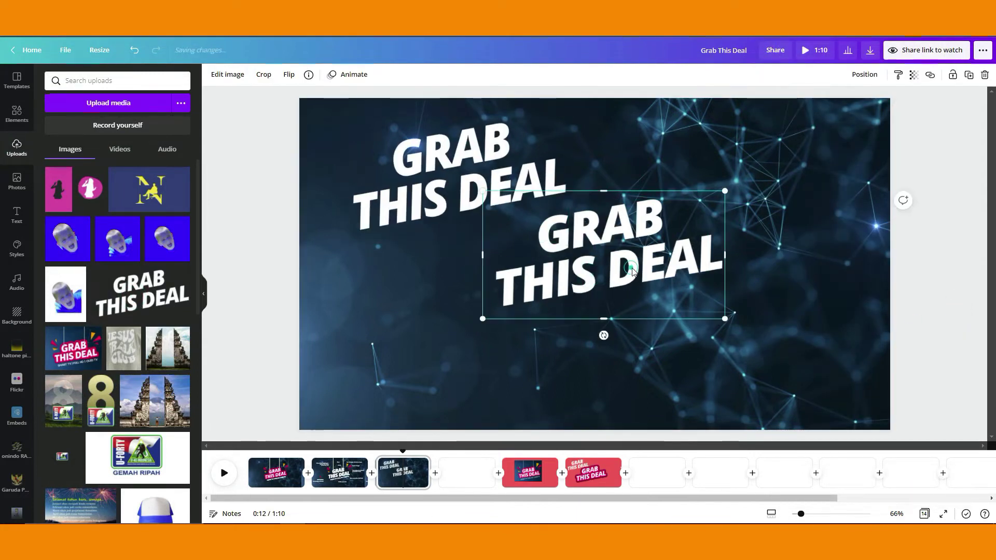
left_click_drag(546, 289, 994, 264)
left_click(487, 202)
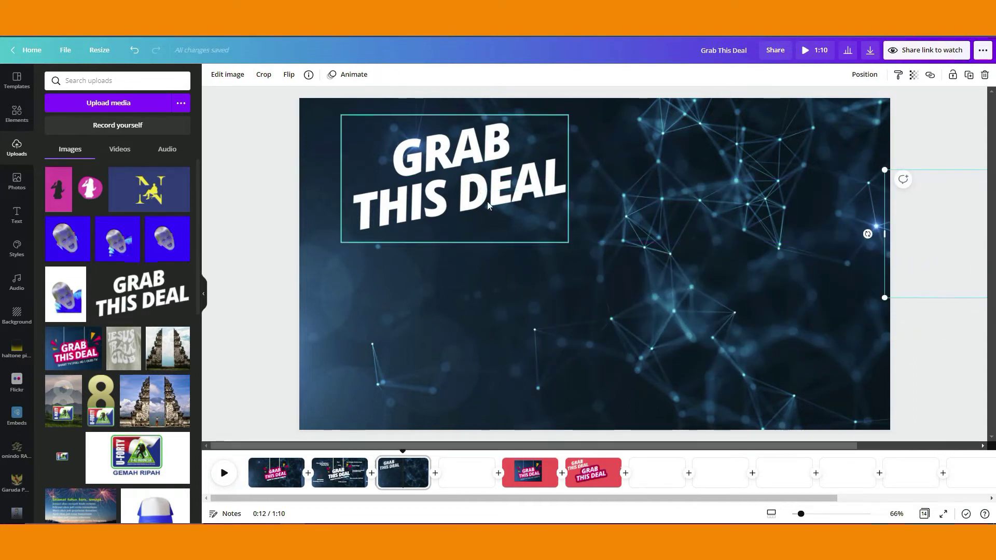
left_click_drag(487, 201, 610, 265)
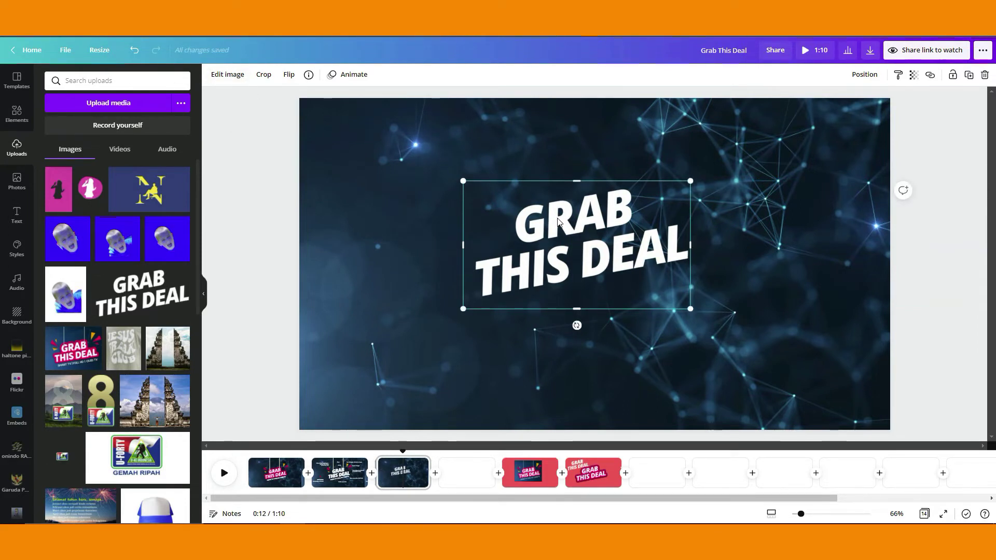
Apply a Glow shadow to the GRAB THIS DEAL image via Edit image and bring up its settings.
left_click(228, 78)
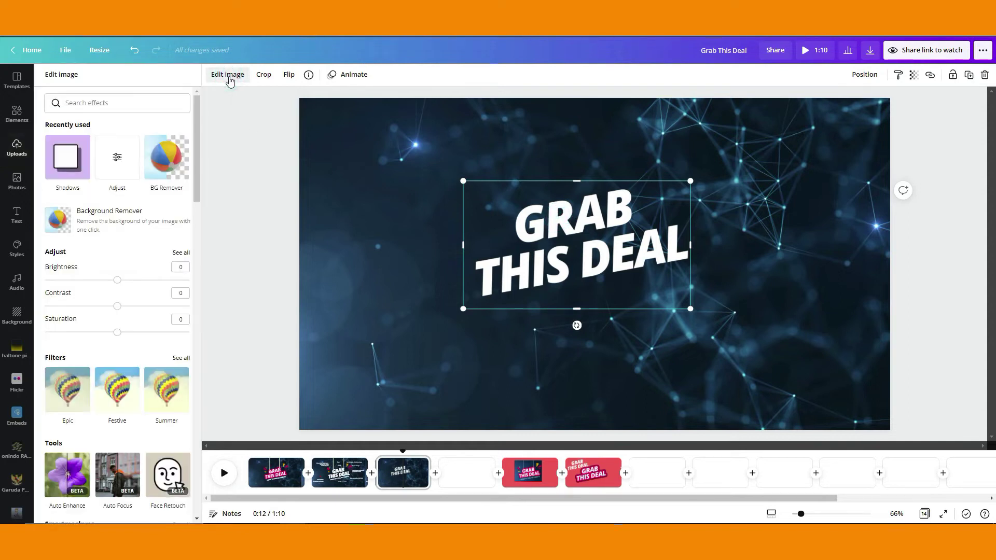
scroll(78, 282, "down", 8)
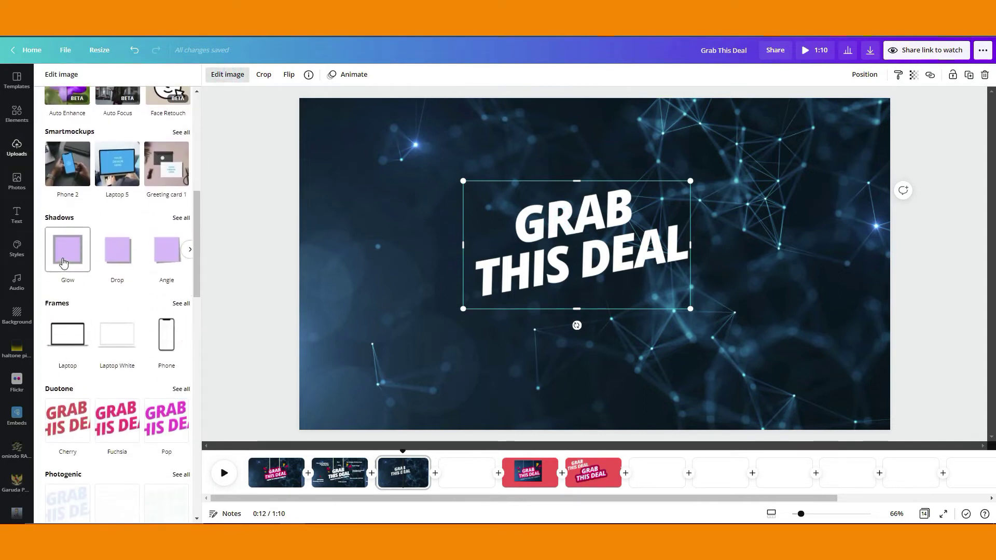
left_click(62, 252)
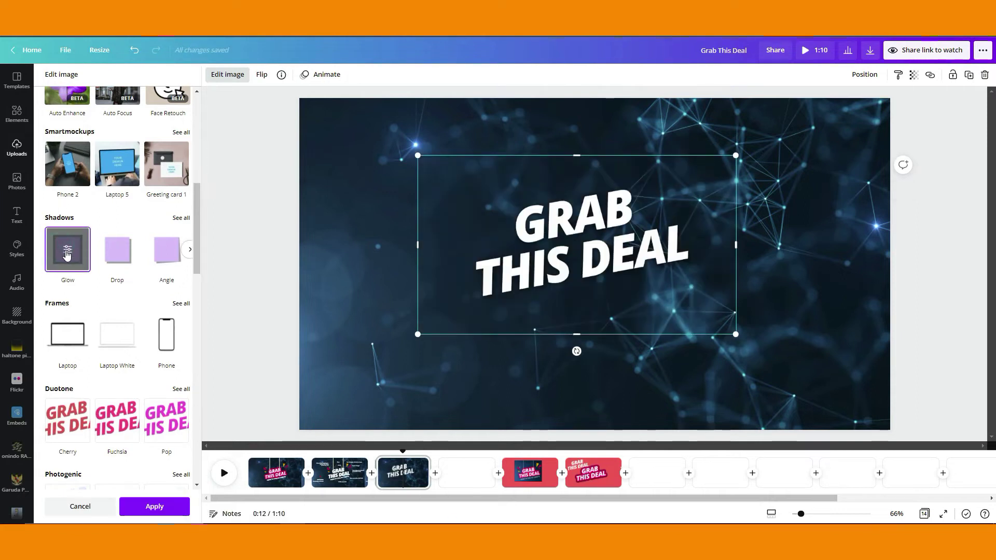
left_click(65, 251)
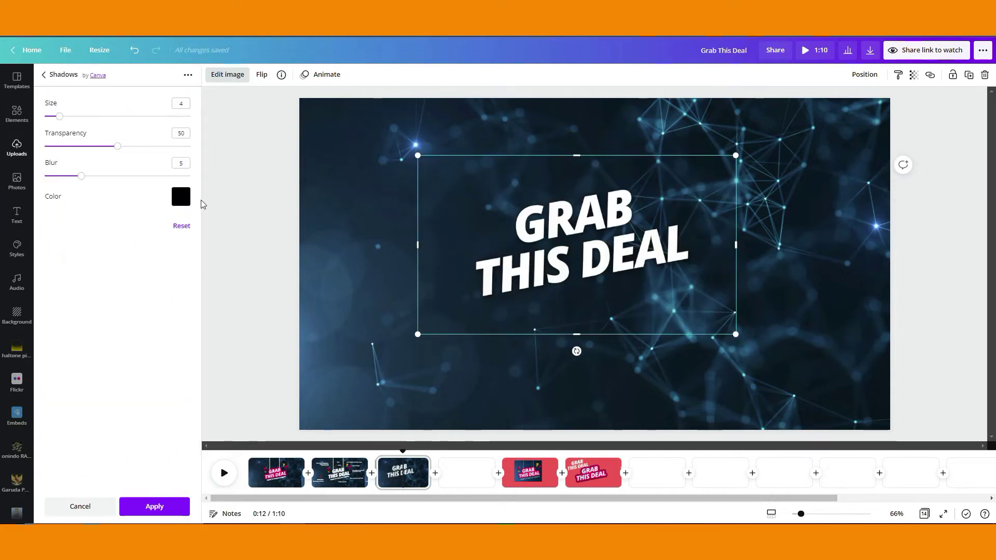
Set the glow to colour #e5004e, size 30, transparency 100 and blur 1.
left_click(185, 199)
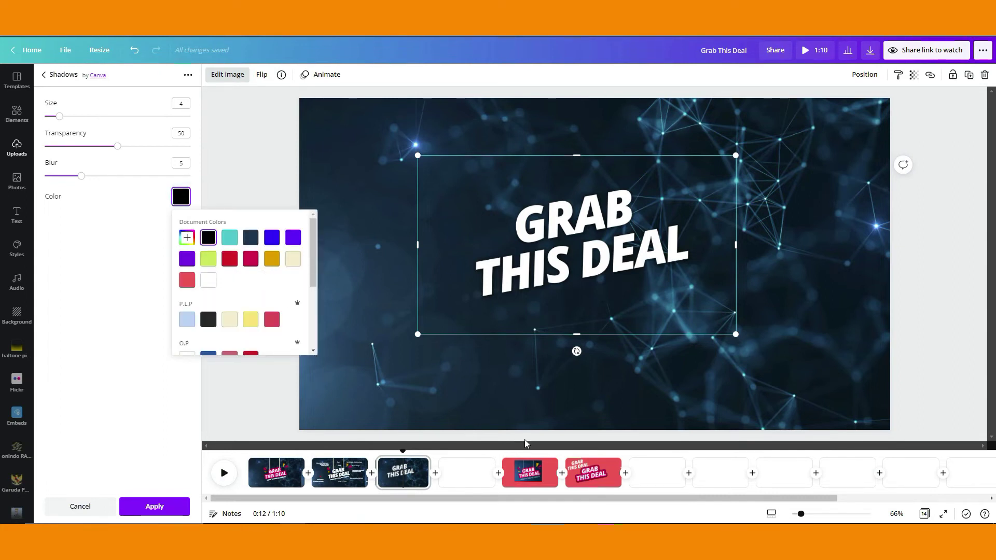
left_click(251, 262)
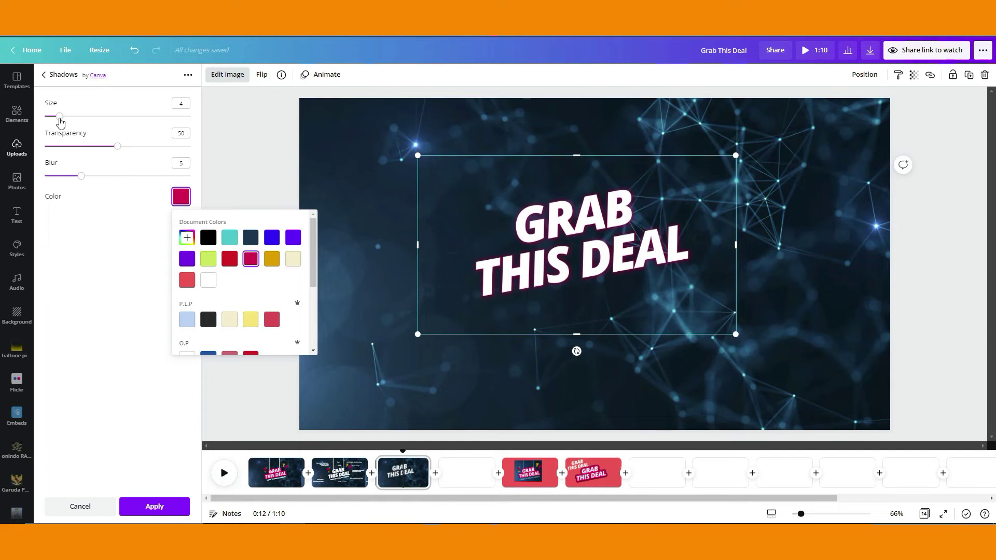
left_click_drag(61, 117, 204, 145)
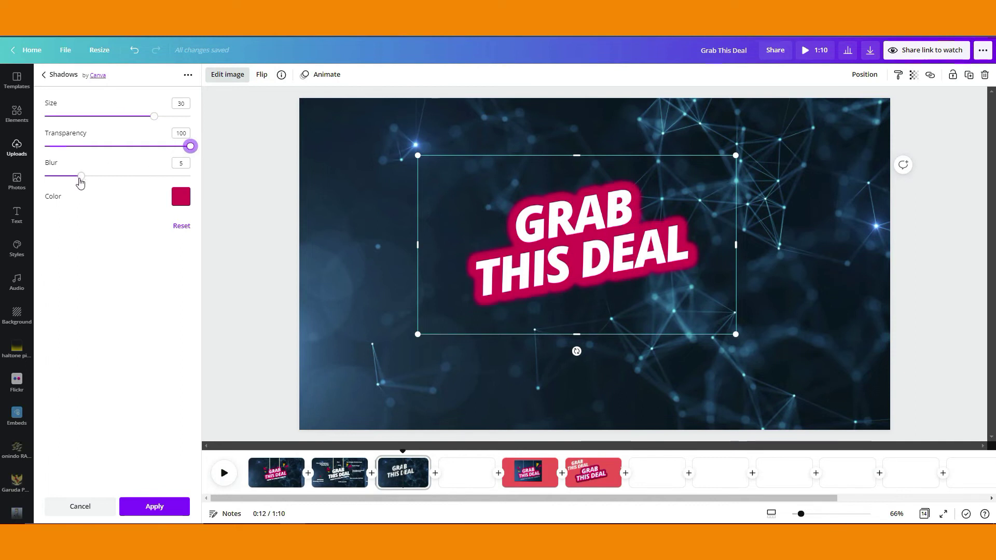
left_click_drag(80, 181, 54, 190)
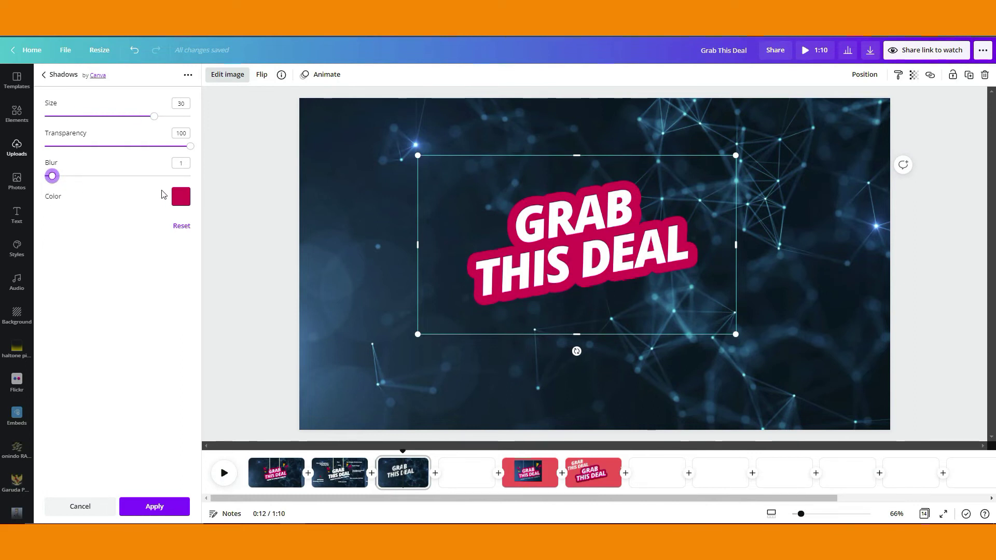
Try white, red, navy and purple glows, return to crimson, raise size to 34 and apply.
left_click(183, 202)
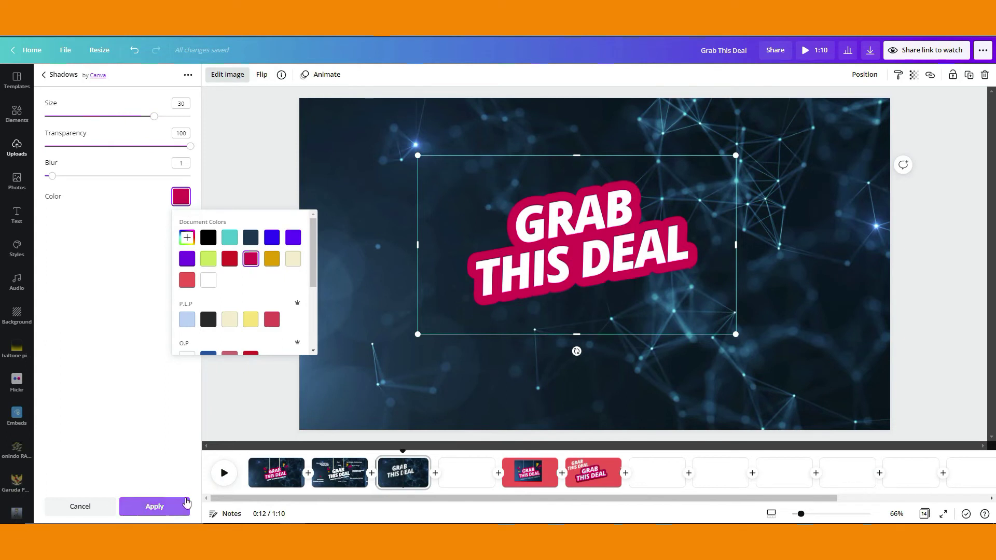
left_click(209, 280)
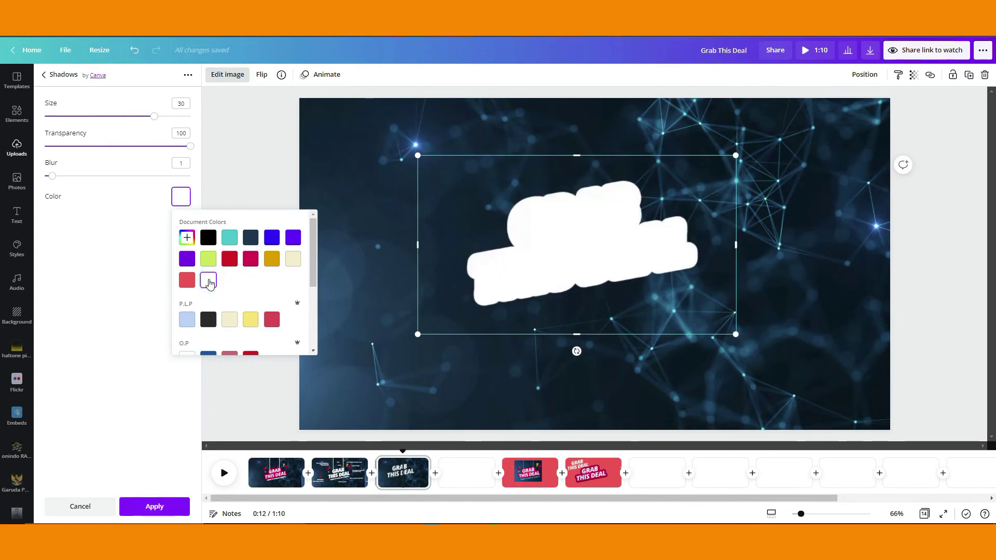
left_click(187, 280)
left_click(251, 238)
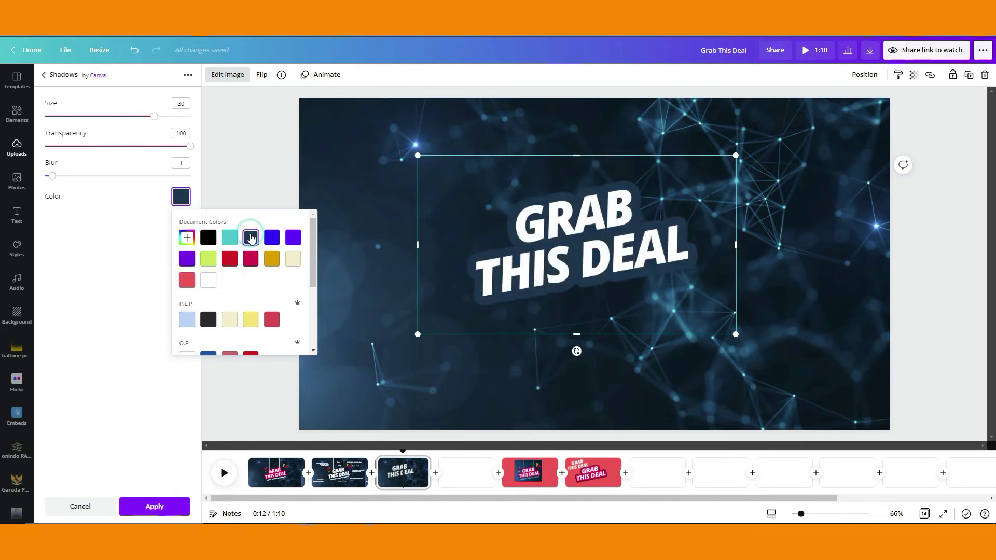
left_click(293, 238)
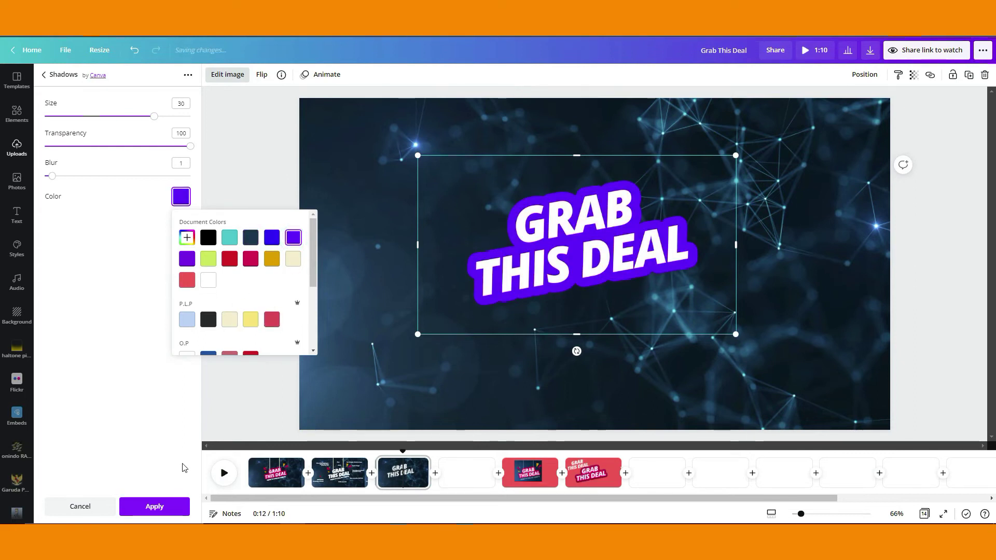
left_click(251, 259)
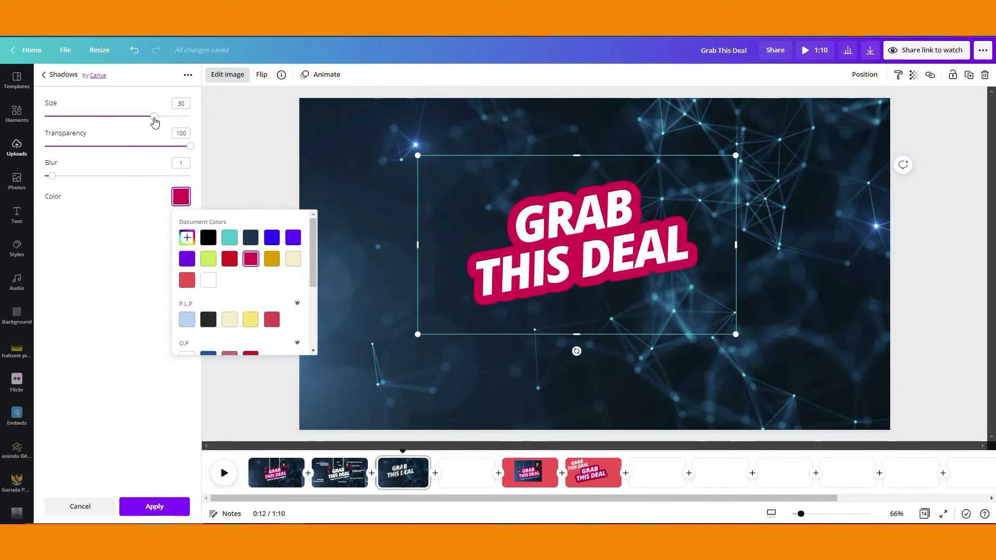
left_click_drag(155, 117, 171, 130)
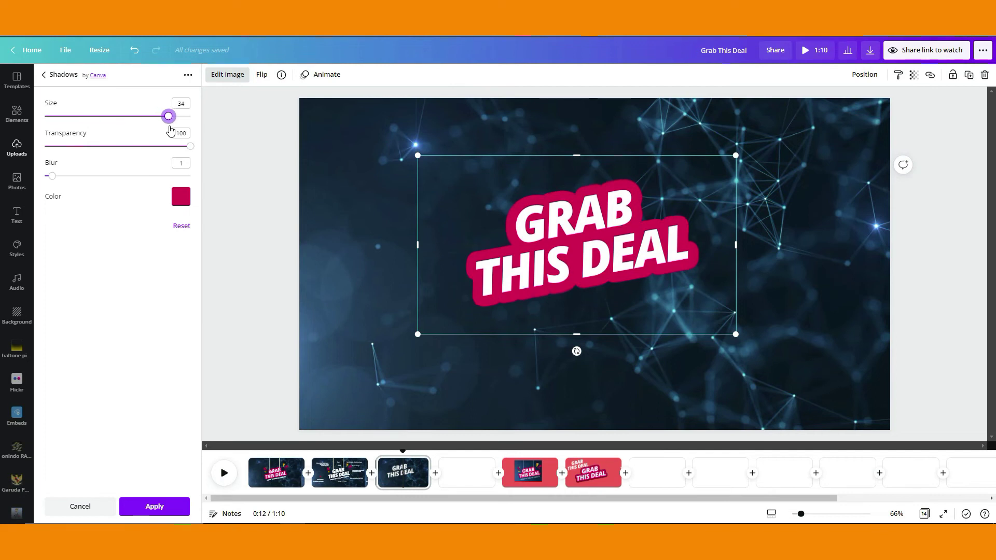
left_click(150, 508)
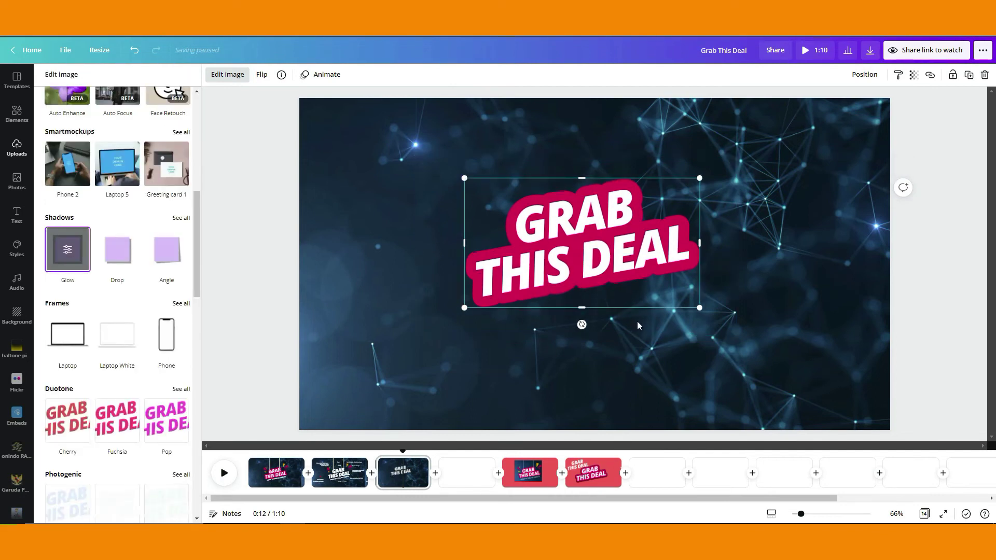
Nudge the outlined text into place on page 3, then view page 1's reference design.
left_click_drag(607, 264, 633, 286)
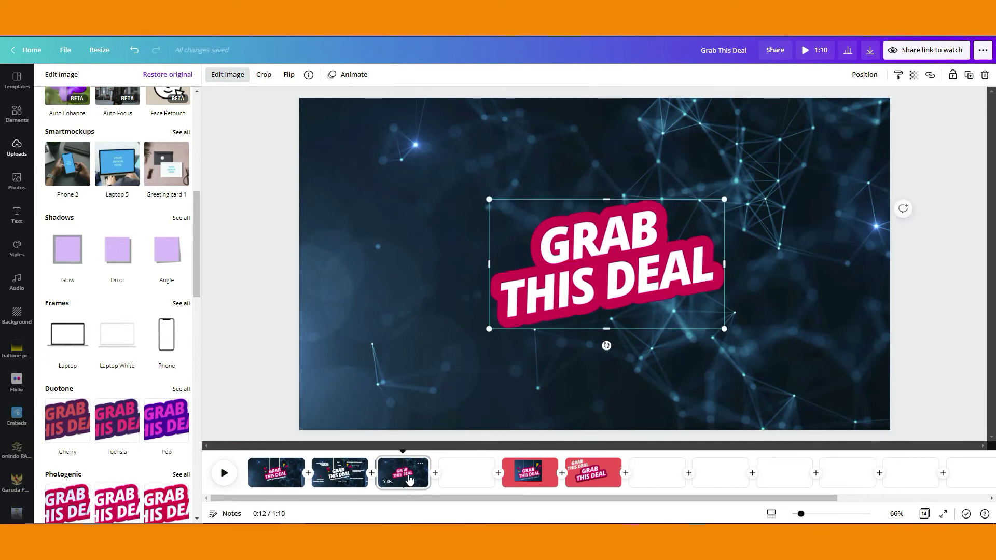
left_click(566, 346)
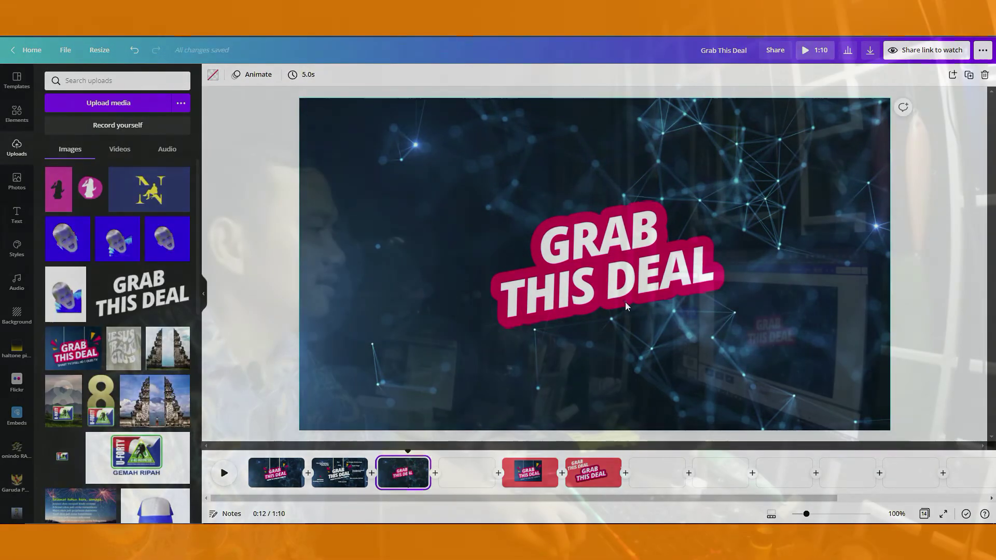
left_click(624, 302)
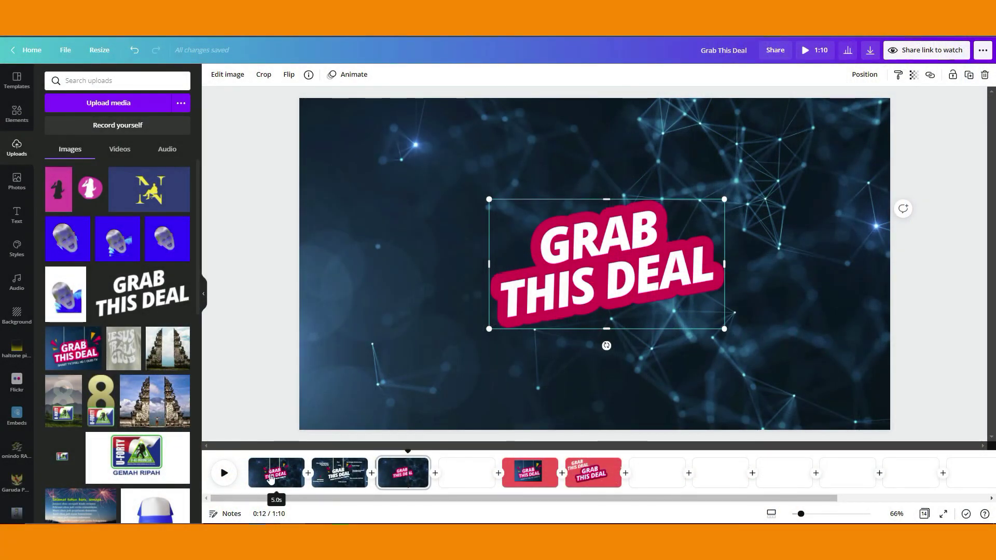
left_click(271, 477)
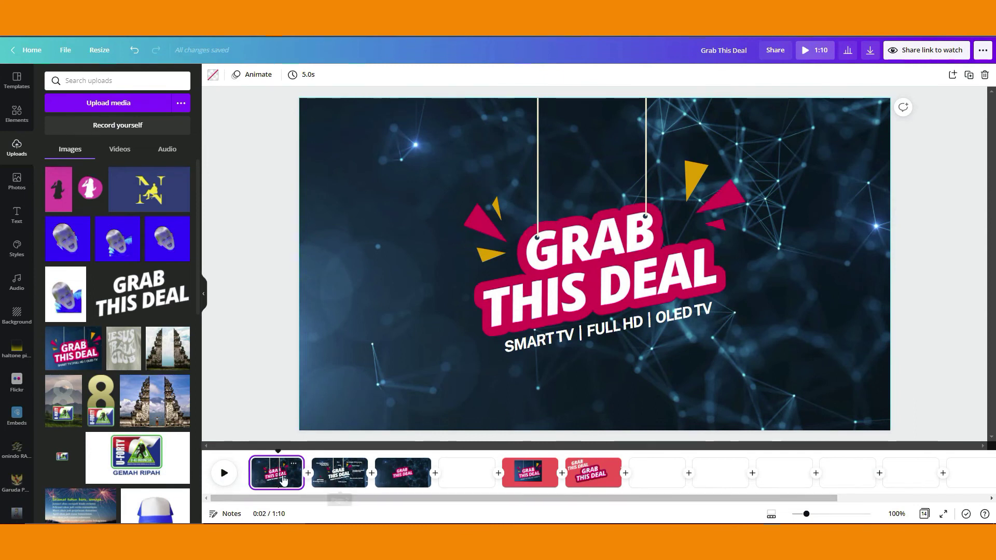
Compare pages 3 and 2, then settle on page 5's GRAB THIS DEAL sign image.
left_click(635, 260)
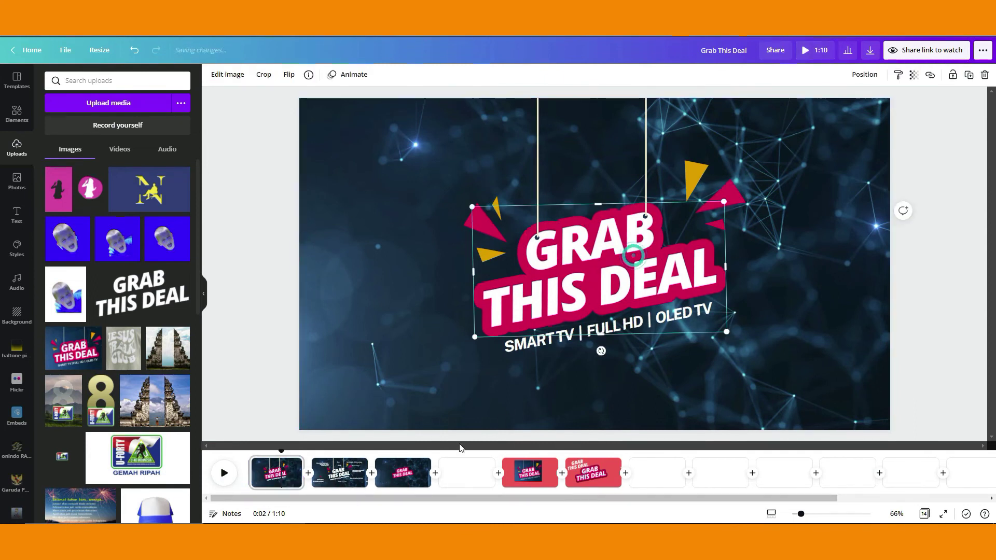
left_click(405, 473)
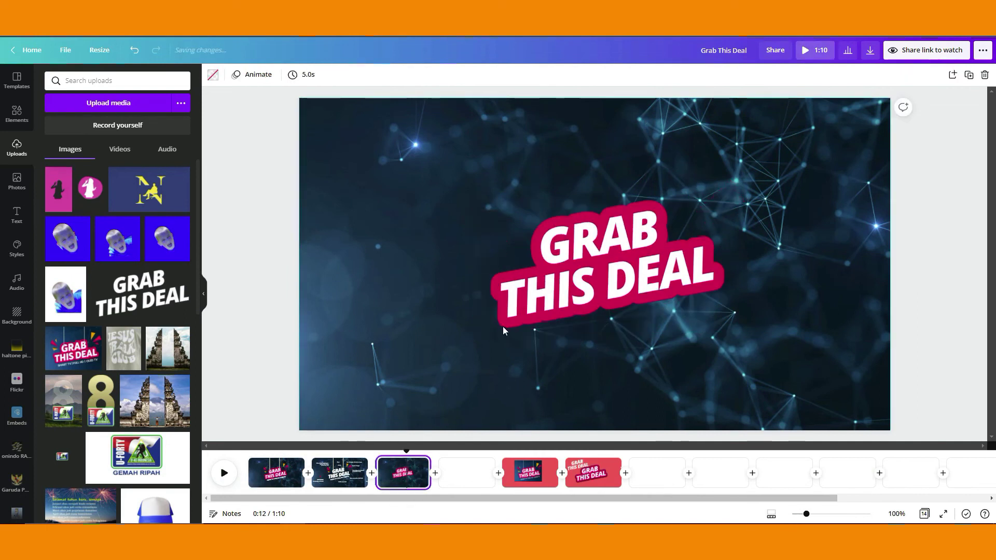
left_click(357, 482)
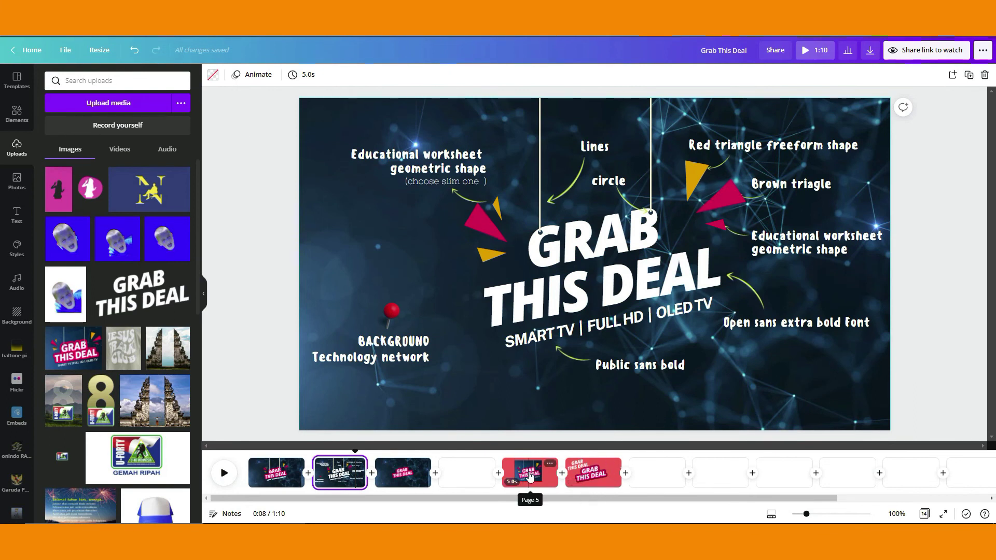
left_click(530, 471)
left_click(588, 244)
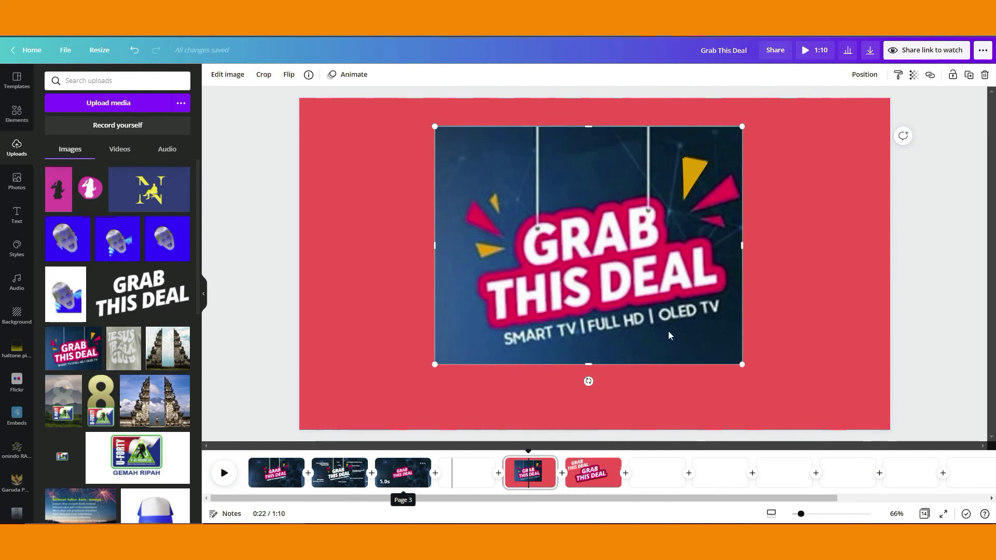
Go back to page 1 with the hanging GRAB THIS DEAL sign and SMART TV subtitle.
left_click(280, 488)
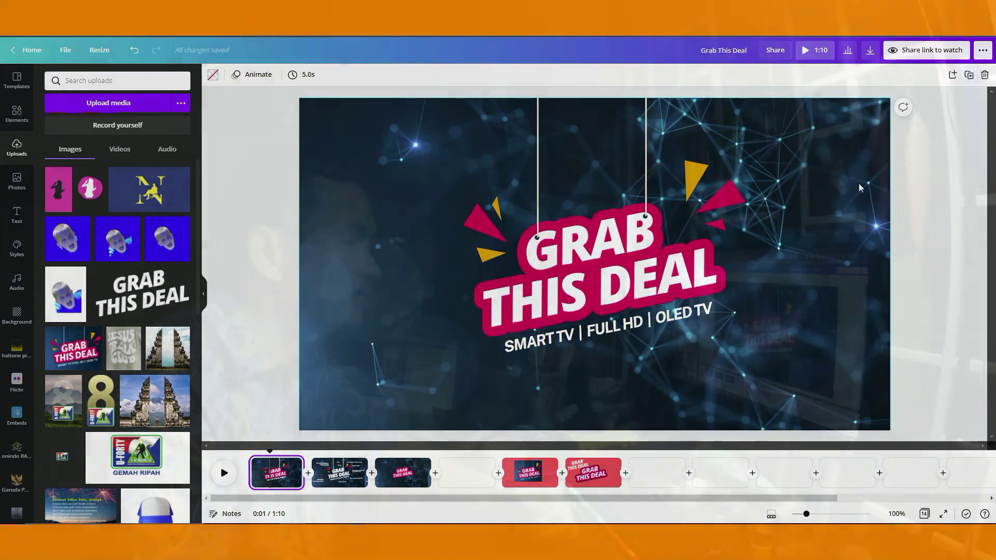